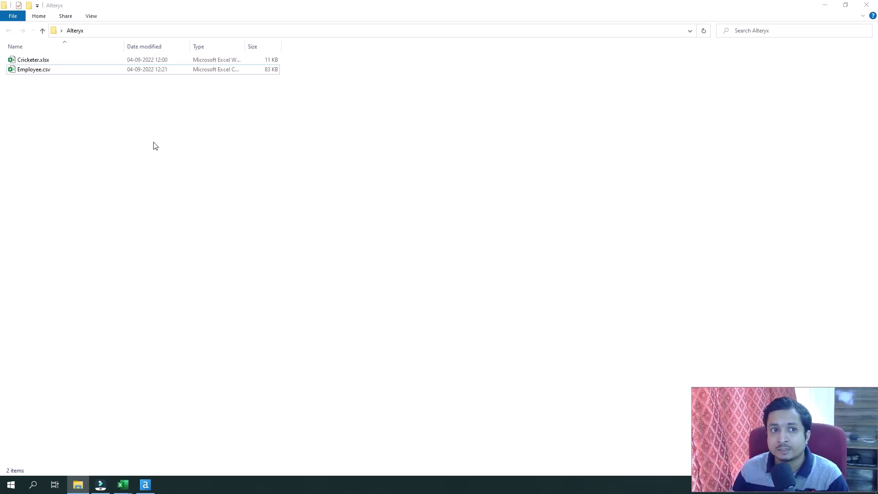
- Select Cricketer.xlsx and Employee.csv in the Alteryx folder, then bring up the open Excel workbooks
{"action": "left_click", "coordinate": [48, 59]}
{"action": "left_click", "coordinate": [50, 70]}
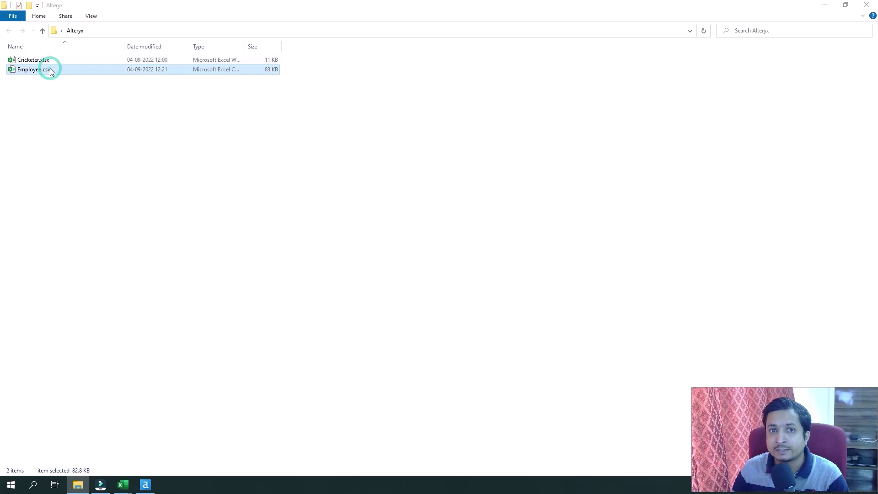
{"action": "left_click", "coordinate": [124, 485]}
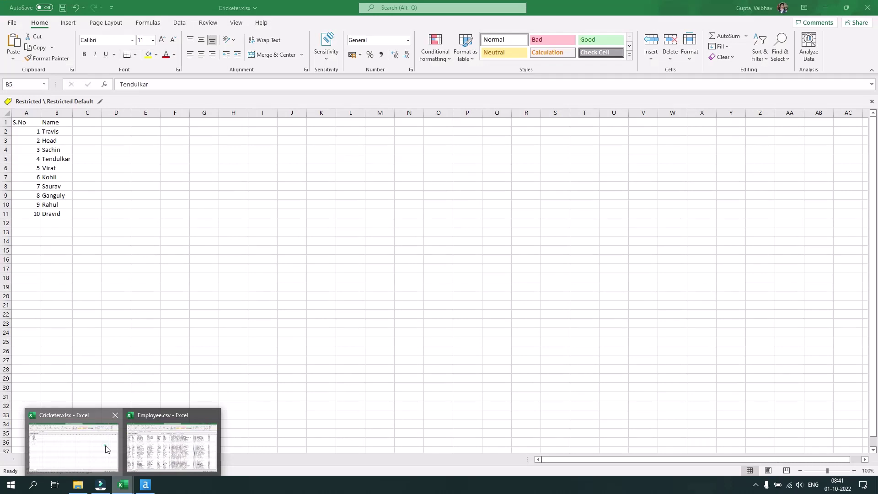
{"action": "left_click", "coordinate": [105, 445]}
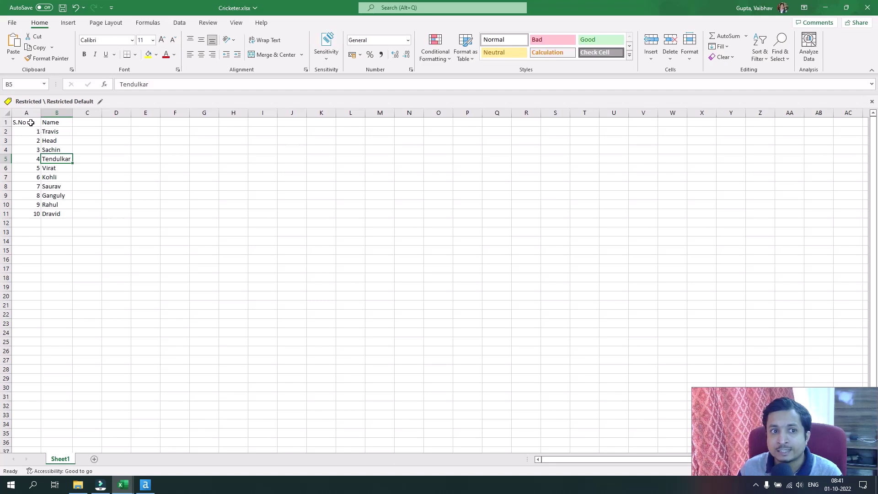
{"action": "left_click", "coordinate": [21, 111]}
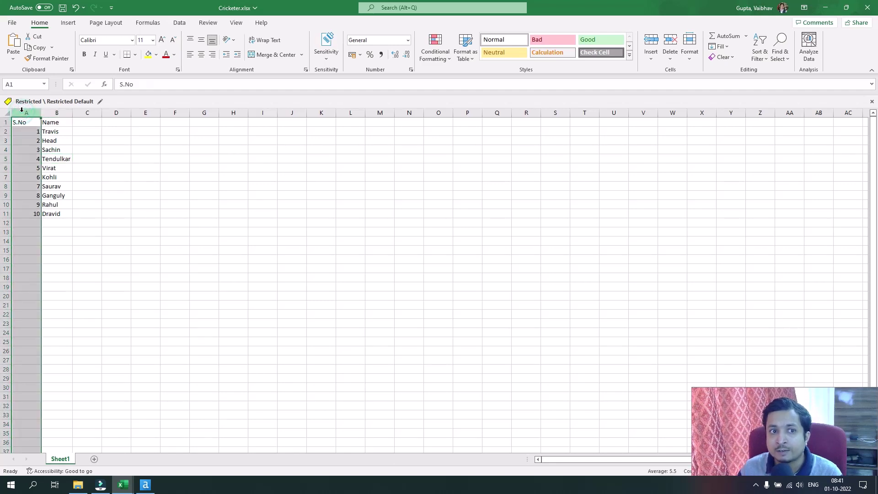
{"action": "left_click", "coordinate": [87, 194]}
{"action": "left_click", "coordinate": [49, 110]}
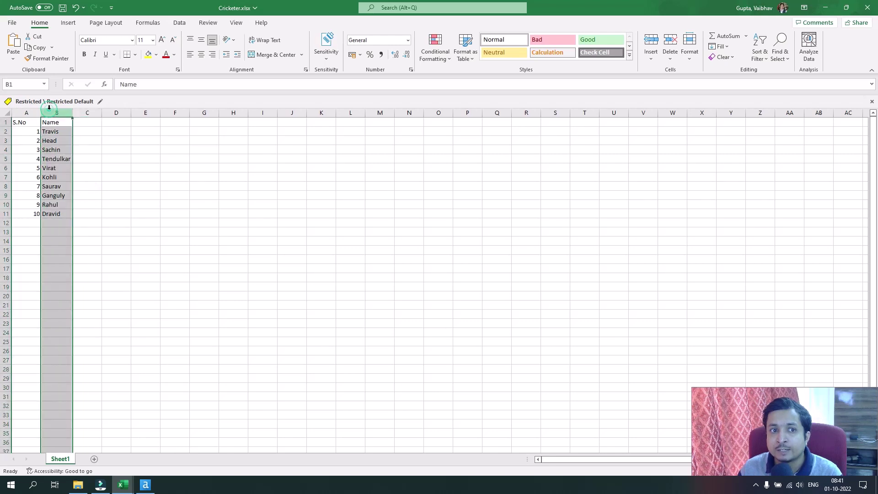
{"action": "left_click", "coordinate": [96, 175]}
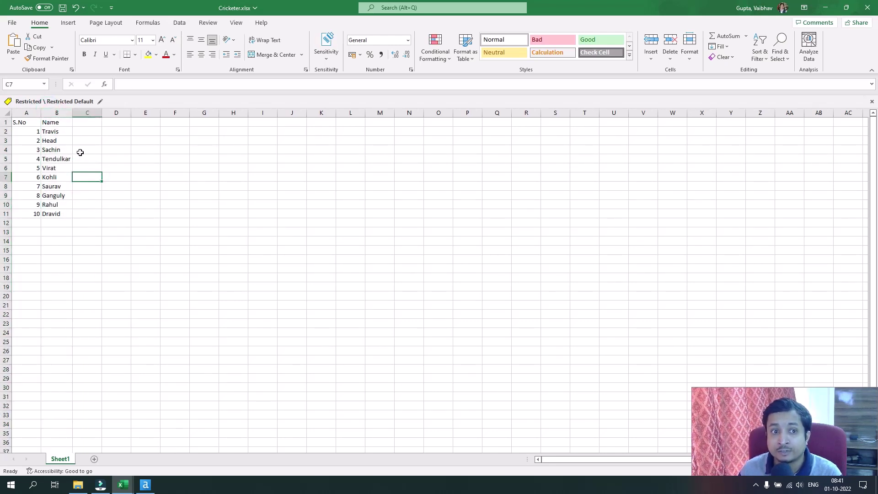
{"action": "left_click", "coordinate": [60, 131]}
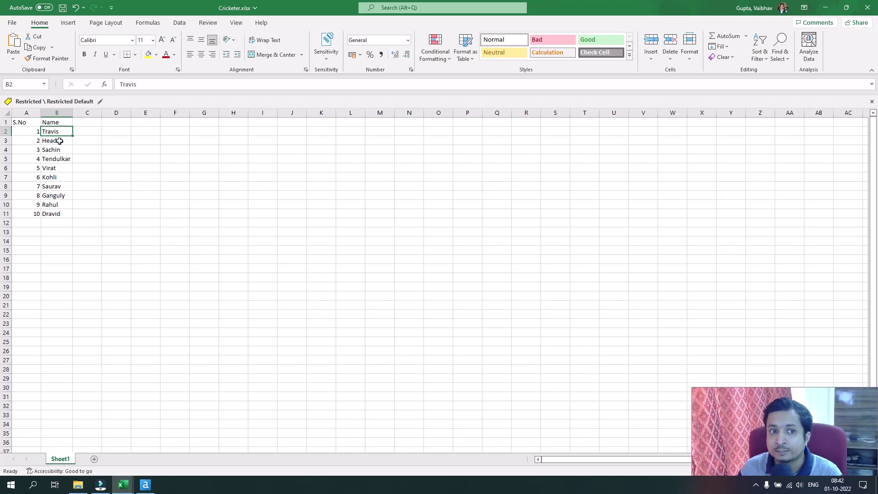
{"action": "left_click", "coordinate": [60, 141]}
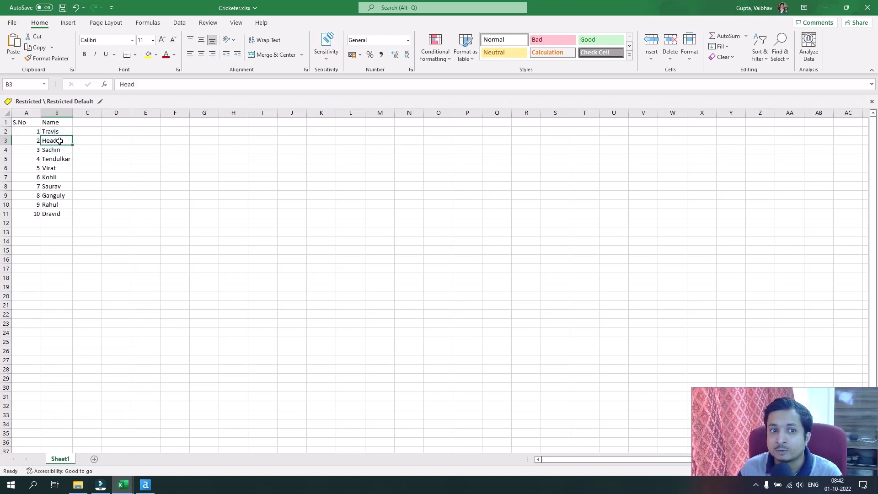
{"action": "left_click", "coordinate": [57, 150]}
{"action": "left_click", "coordinate": [57, 159]}
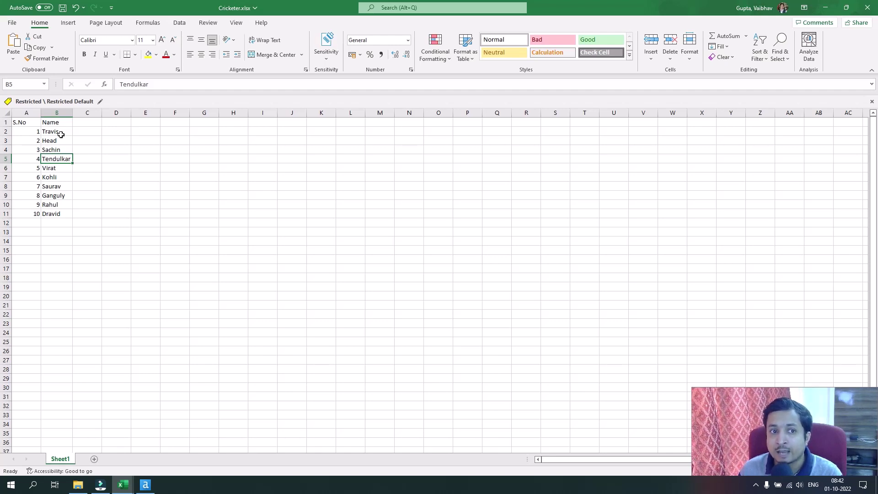
{"action": "left_click", "coordinate": [88, 121]}
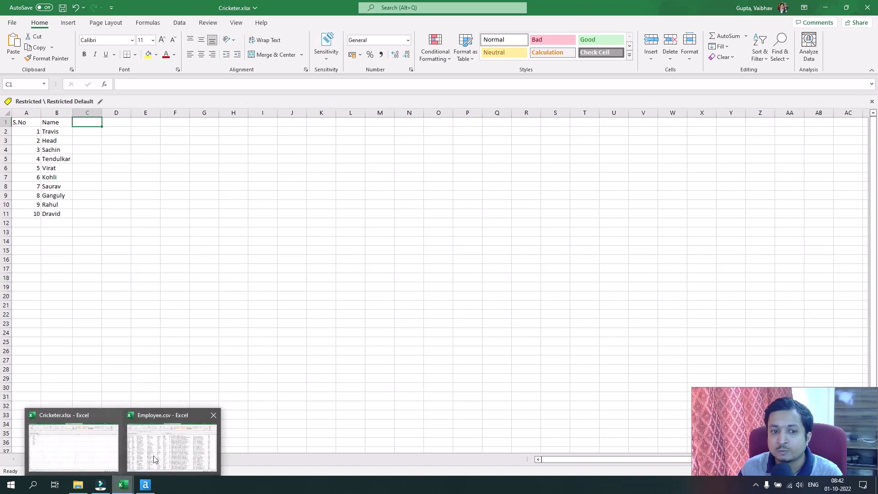
- Switch to the Employee.csv workbook and review the first Salary value, 35000
{"action": "left_click", "coordinate": [163, 450]}
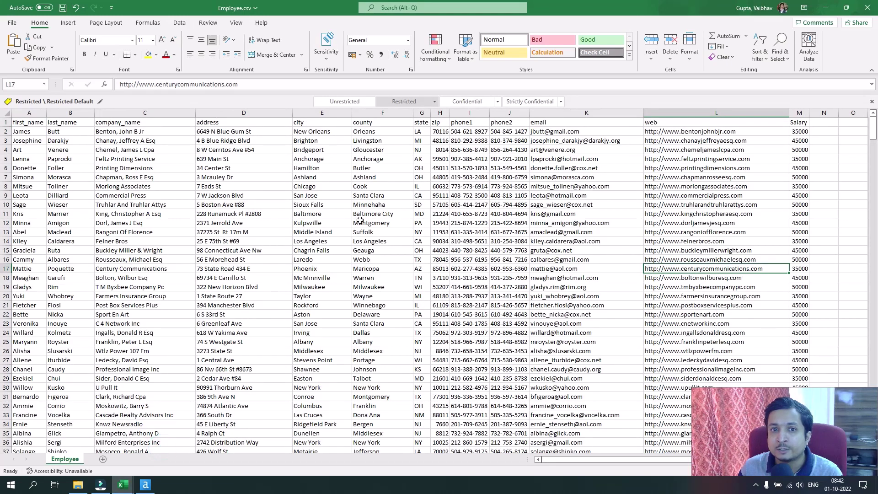
{"action": "left_click", "coordinate": [5, 112]}
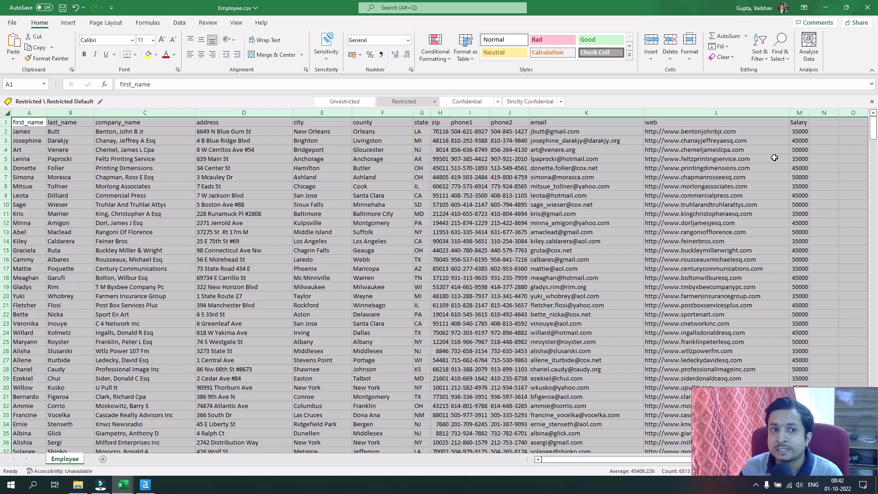
{"action": "left_click", "coordinate": [826, 124]}
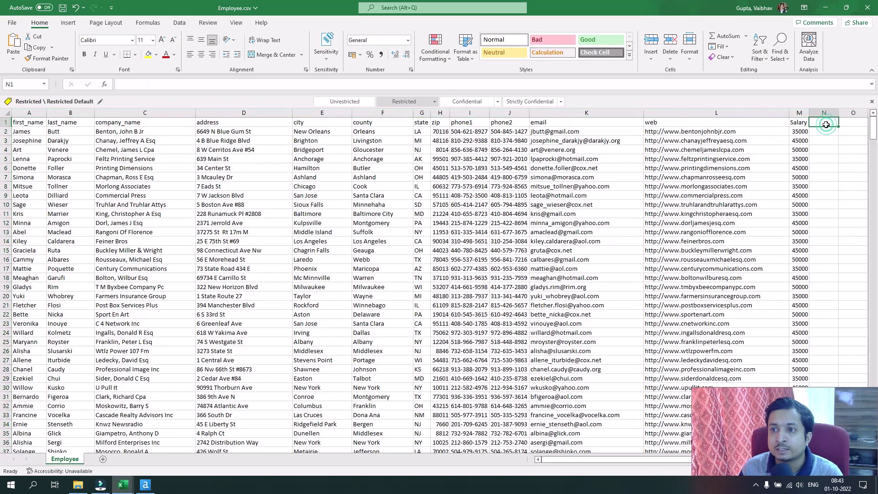
{"action": "left_click", "coordinate": [804, 132]}
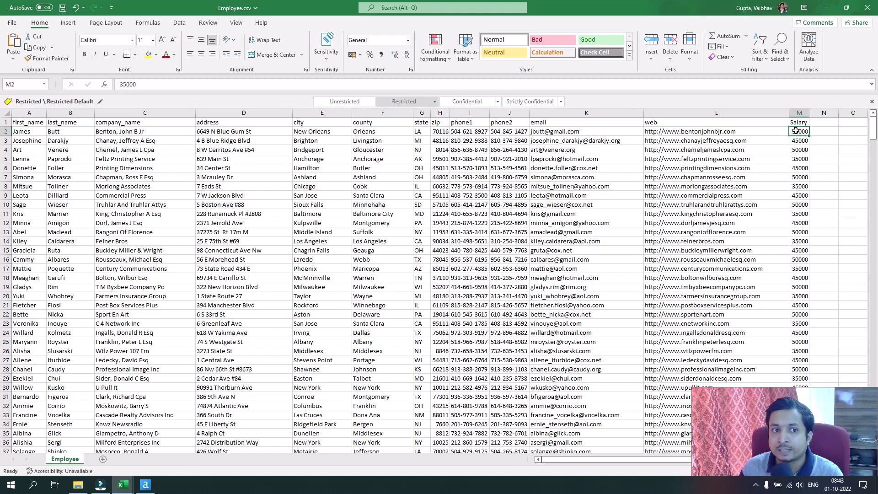
{"action": "left_click", "coordinate": [801, 132]}
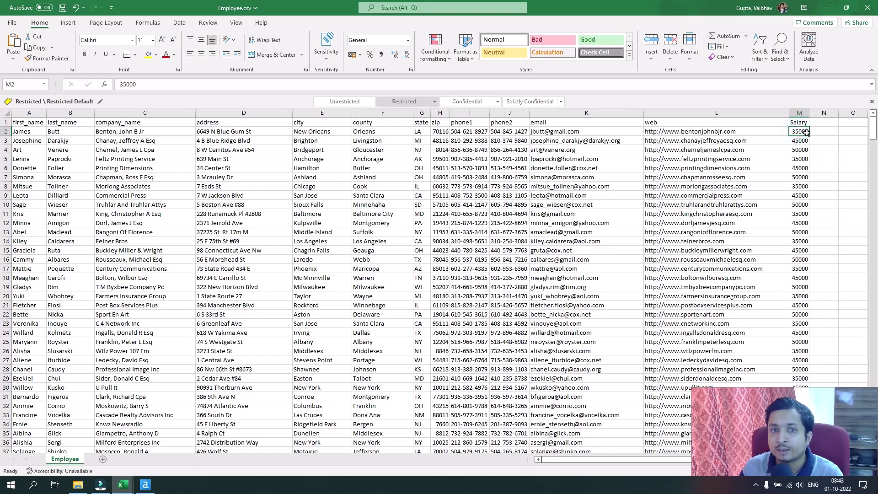
- Review the second employee's 45000 salary and select the first two salaries, M2:M3
{"action": "left_click", "coordinate": [33, 141]}
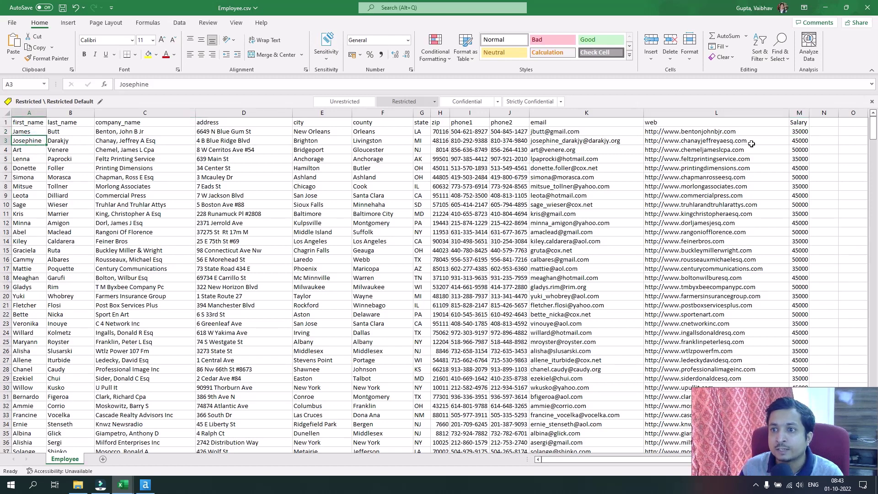
{"action": "left_click", "coordinate": [806, 141]}
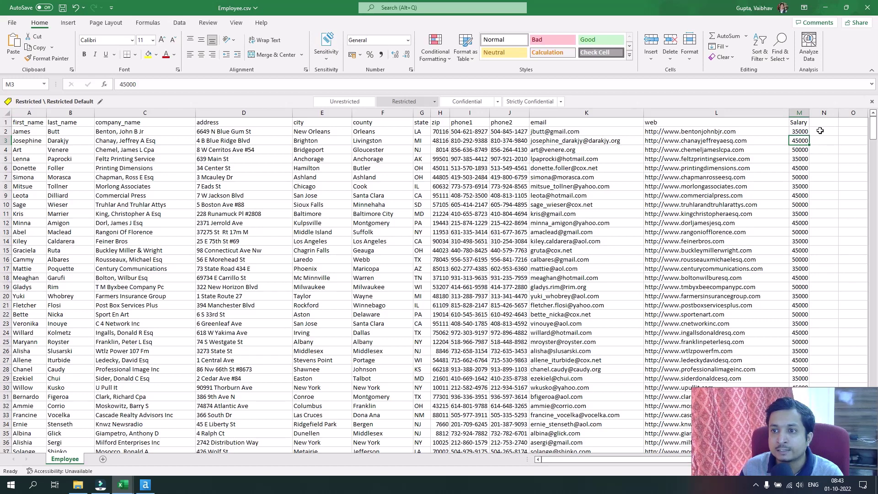
{"action": "left_click", "coordinate": [820, 131]}
{"action": "left_click", "coordinate": [801, 134]}
{"action": "left_click_drag", "start_coordinate": [801, 133], "coordinate": [802, 143]}
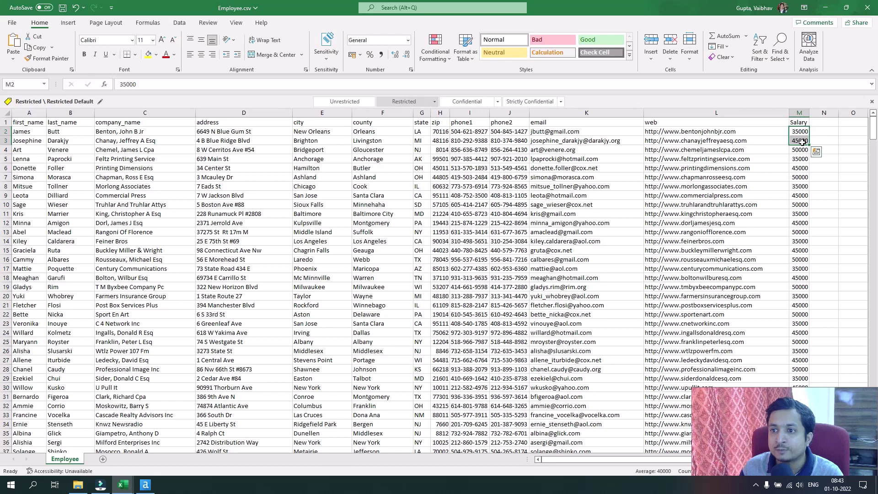
- Try cell N2, then select salaries M3:M4 and pick N3 beside them
{"action": "left_click", "coordinate": [826, 131]}
{"action": "double_click", "coordinate": [827, 130]}
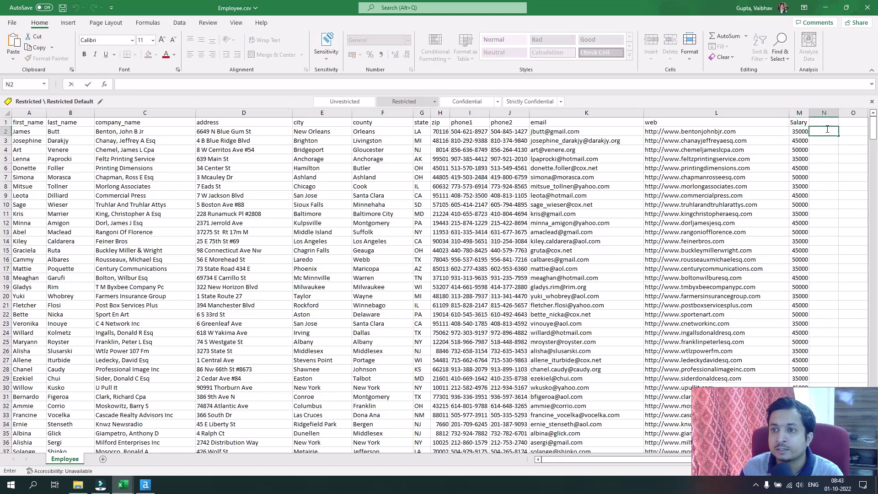
{"action": "left_click", "coordinate": [830, 149]}
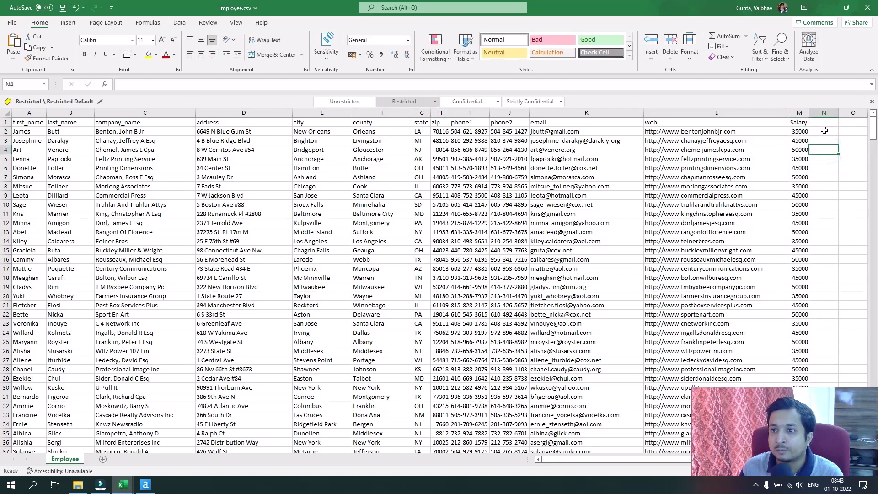
{"action": "left_click", "coordinate": [824, 130]}
{"action": "left_click", "coordinate": [800, 139]}
{"action": "left_click_drag", "start_coordinate": [800, 139], "coordinate": [805, 151]}
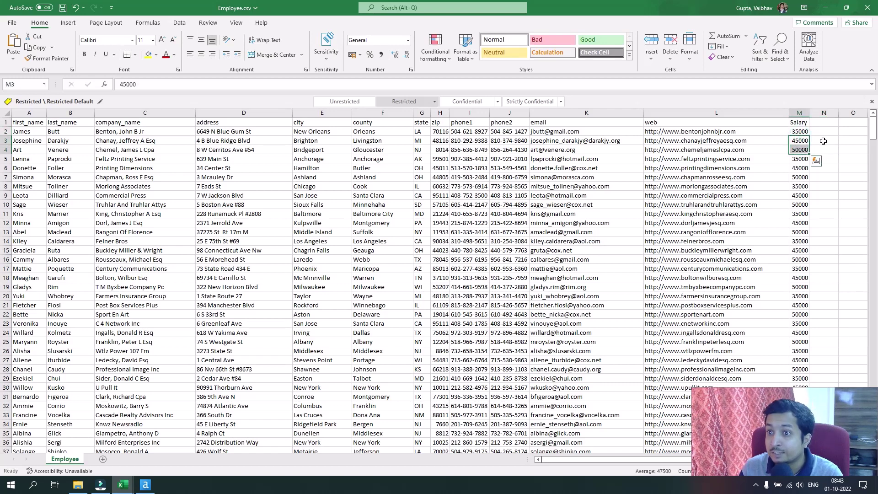
{"action": "left_click", "coordinate": [823, 140]}
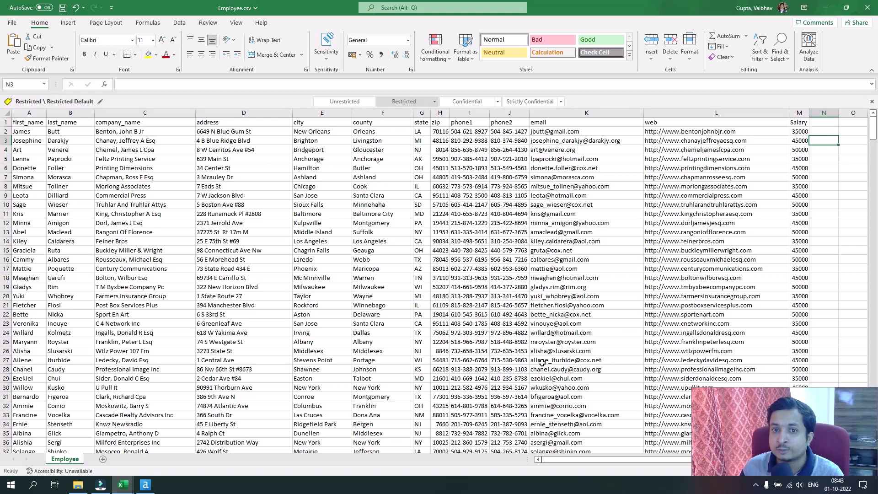
- Add an Input Data tool reading Sheet1 of the recent Cricketer.xlsx connection
{"action": "left_click", "coordinate": [152, 489]}
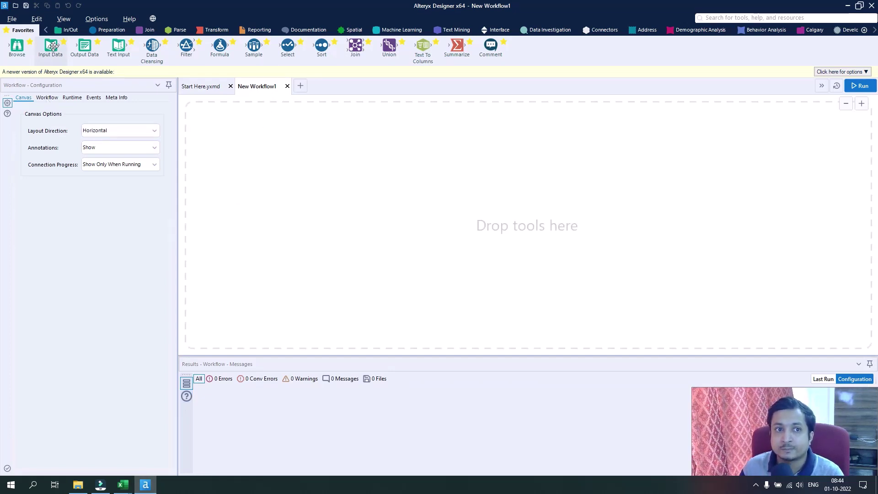
{"action": "left_click_drag", "start_coordinate": [52, 44], "coordinate": [233, 147]}
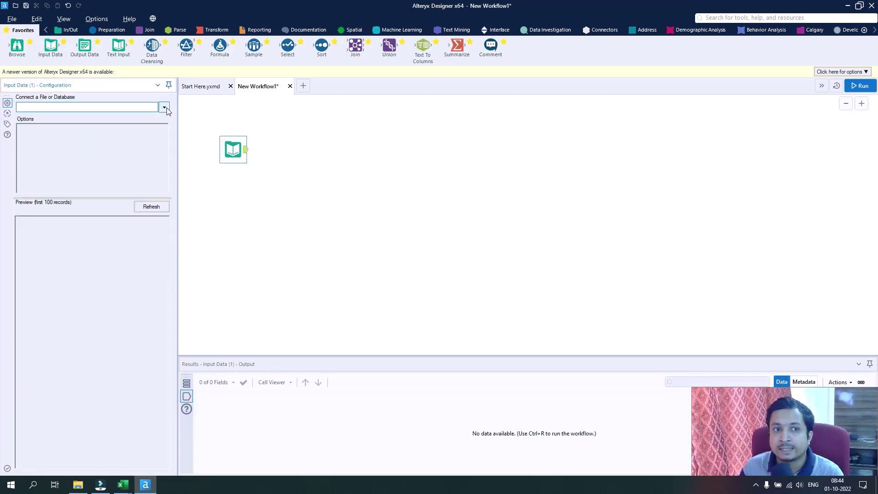
{"action": "left_click", "coordinate": [167, 109]}
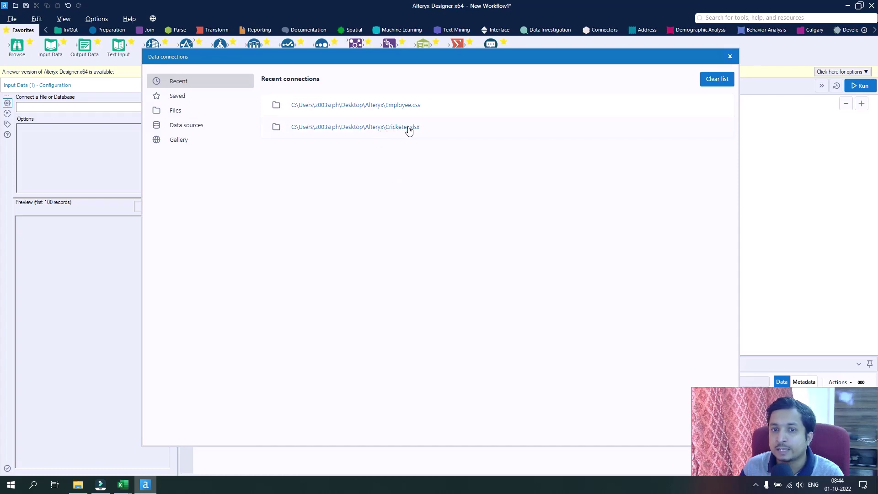
{"action": "left_click", "coordinate": [409, 128]}
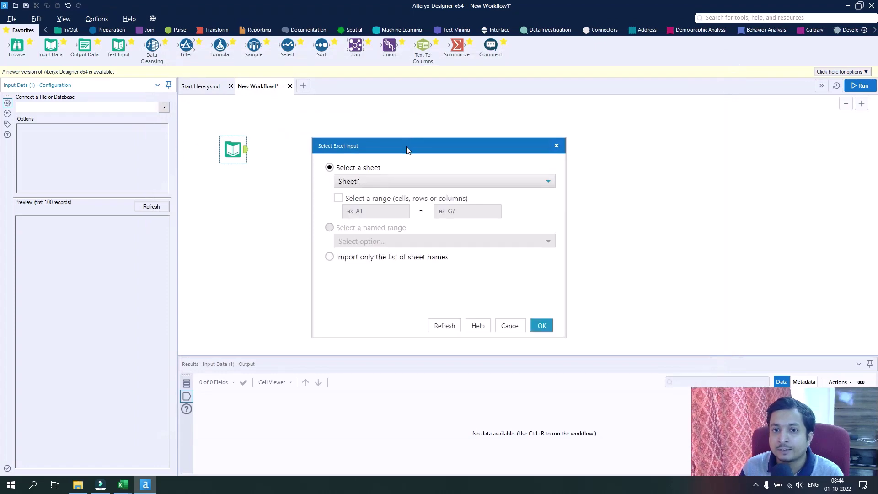
{"action": "left_click", "coordinate": [541, 325]}
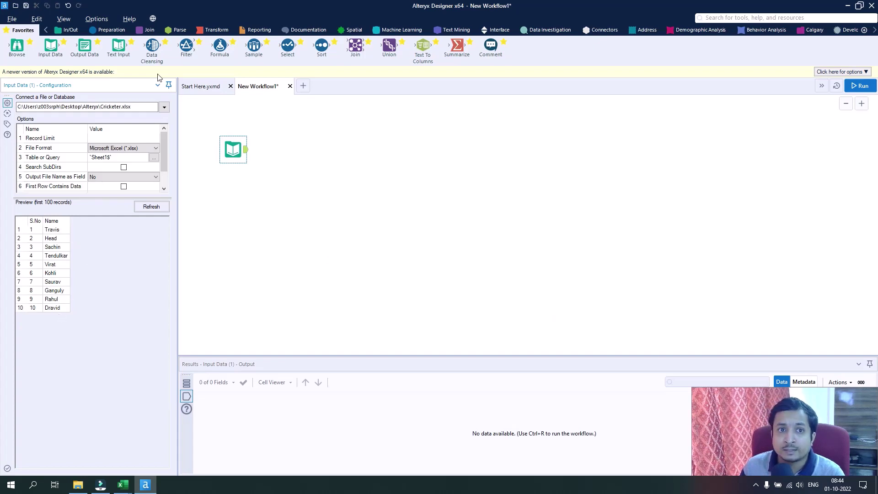
- Add a Multi-Row Formula tool after the Input Data and pick the active row's Name field
{"action": "left_click", "coordinate": [115, 31]}
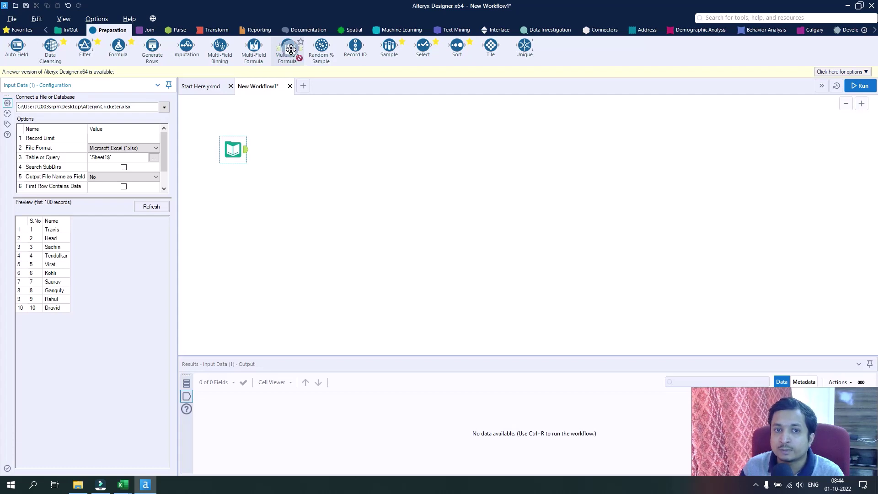
{"action": "left_click_drag", "start_coordinate": [288, 48], "coordinate": [276, 149]}
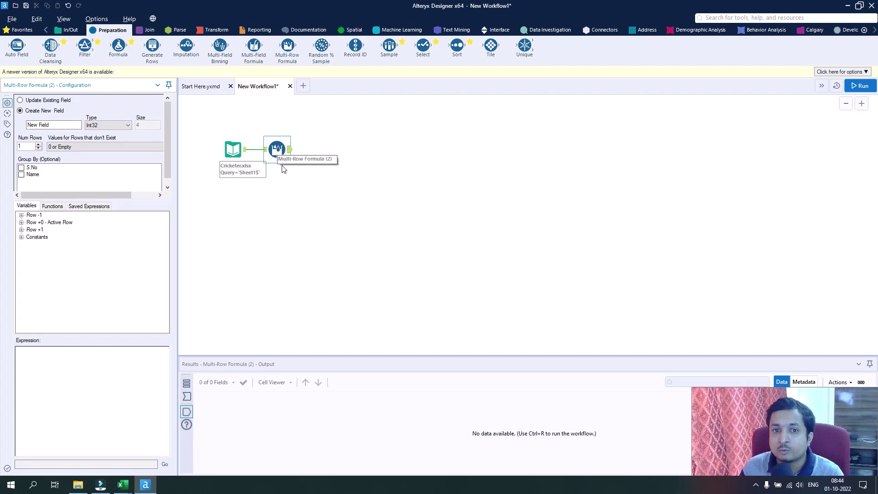
{"action": "left_click", "coordinate": [236, 152]}
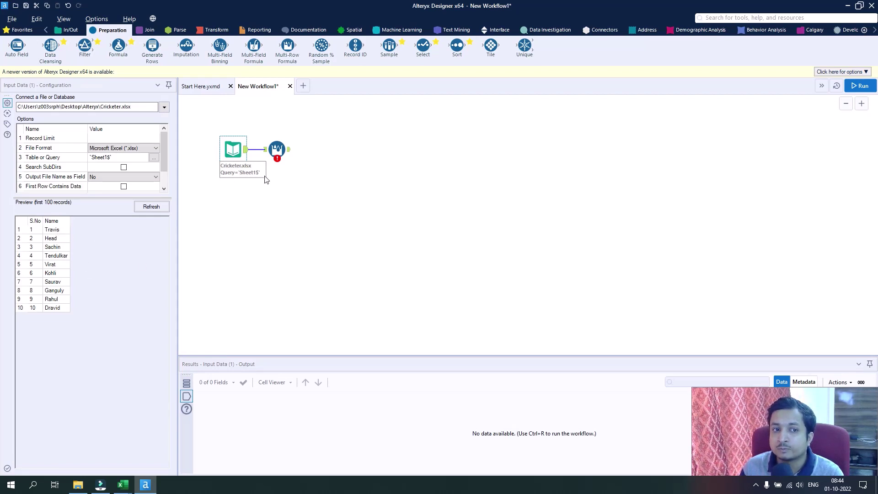
{"action": "left_click", "coordinate": [277, 149]}
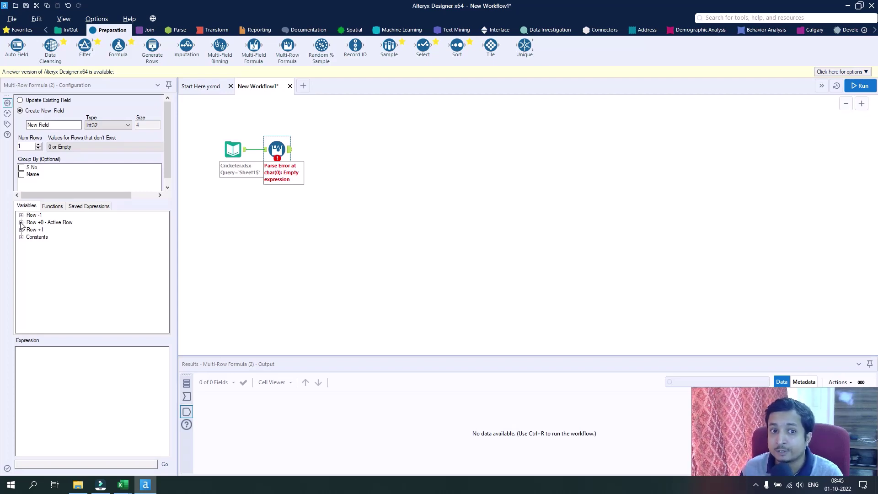
{"action": "left_click", "coordinate": [21, 222]}
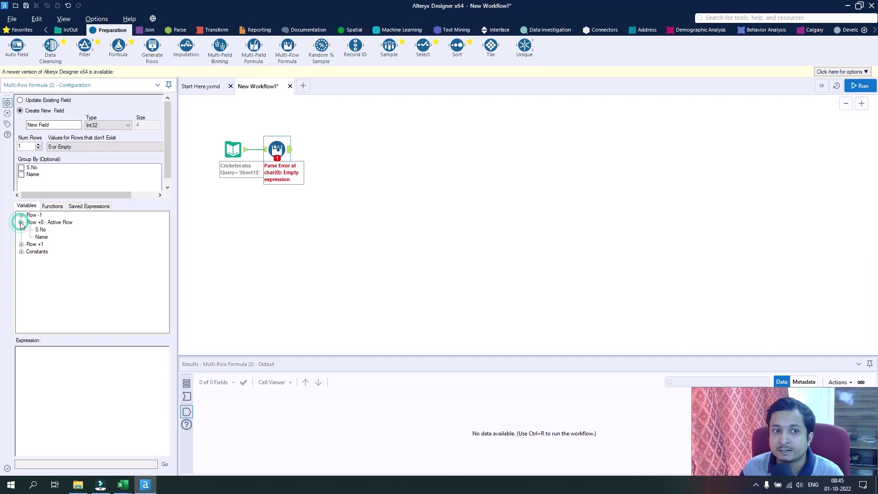
{"action": "left_click", "coordinate": [41, 237]}
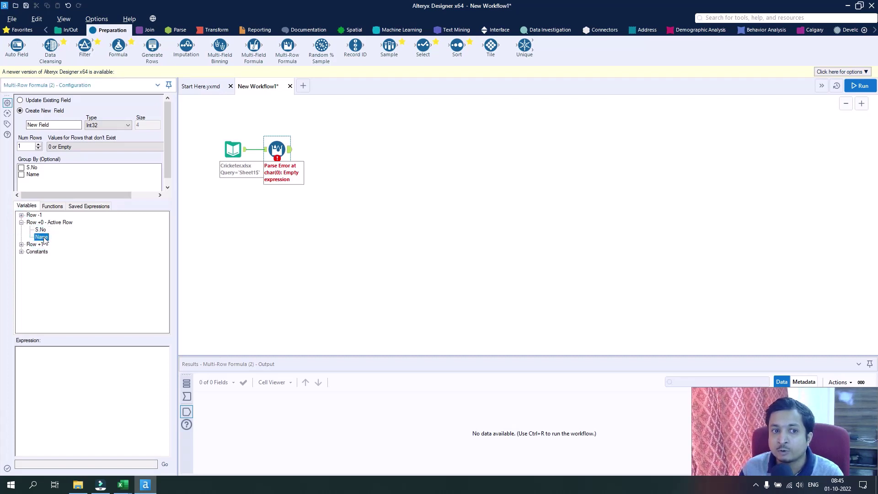
- Build the expression [Name]+" "+[Row+1:Name] from the Variables list
{"action": "double_click", "coordinate": [43, 237]}
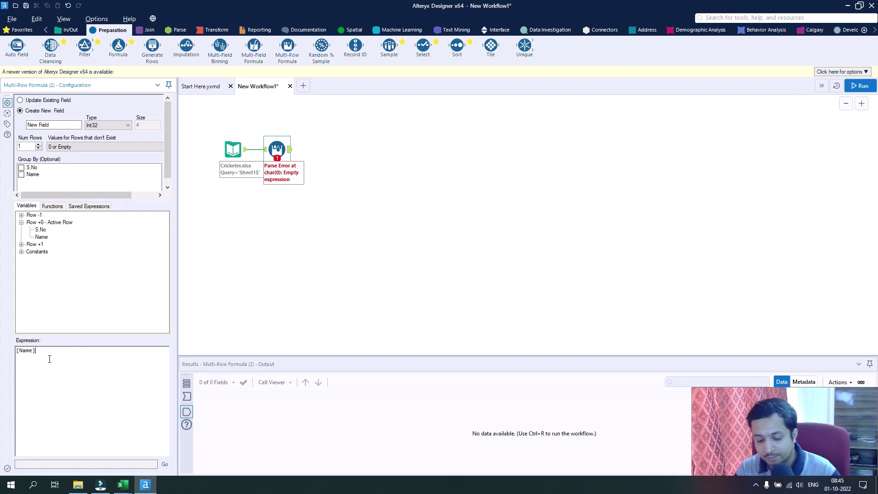
{"action": "type", "text": "+"}
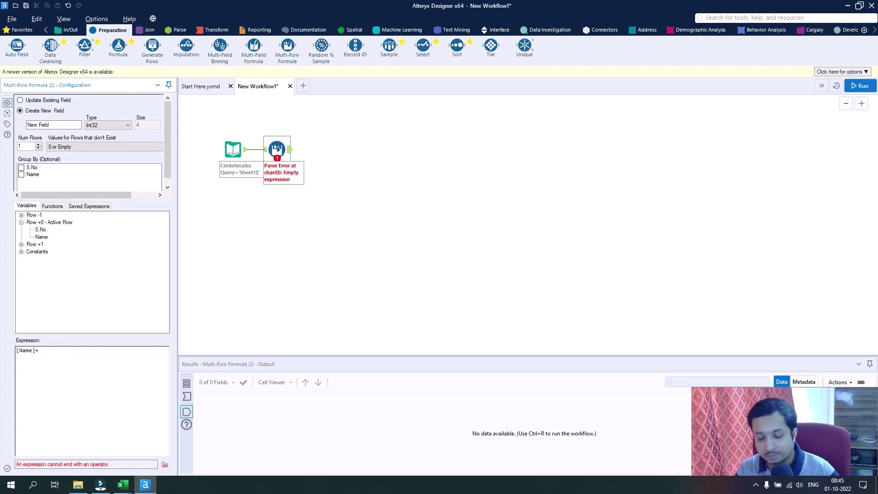
{"action": "type", "text": "\" "}
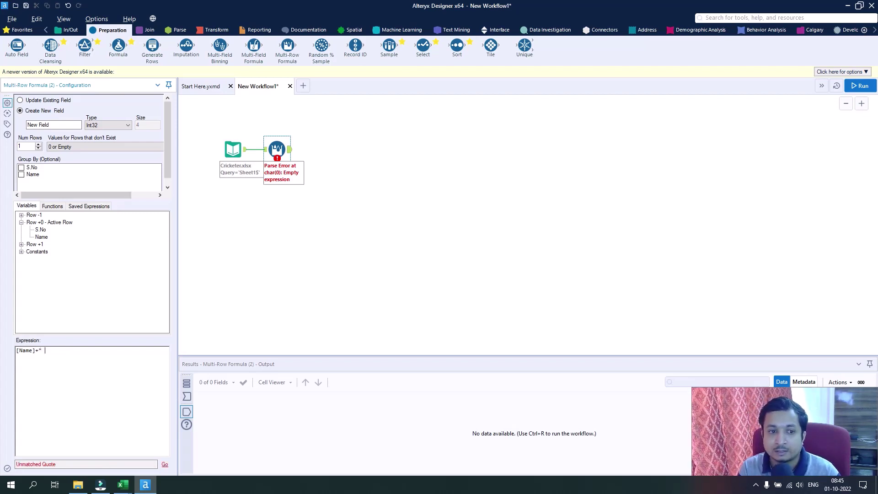
{"action": "type", "text": "\""}
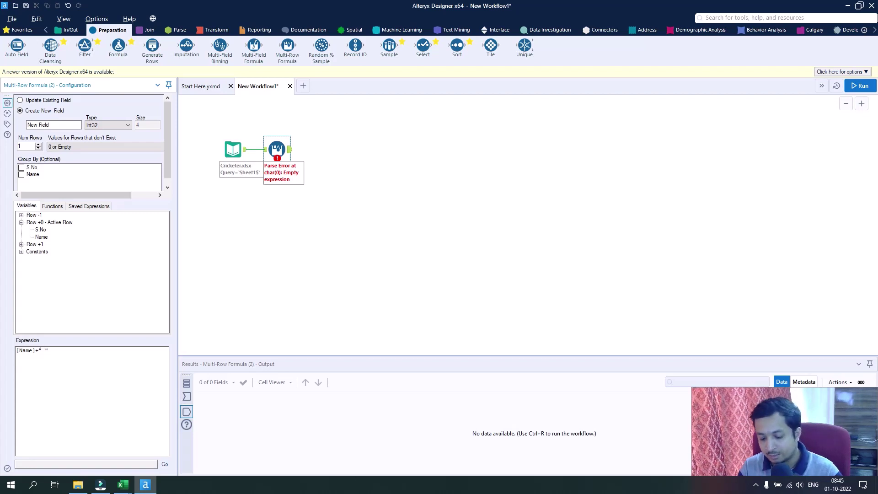
{"action": "type", "text": "+"}
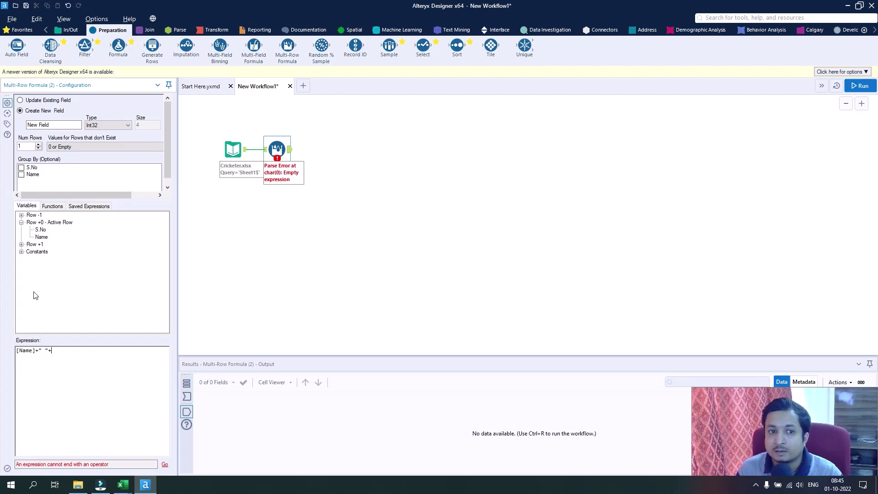
{"action": "left_click", "coordinate": [21, 244]}
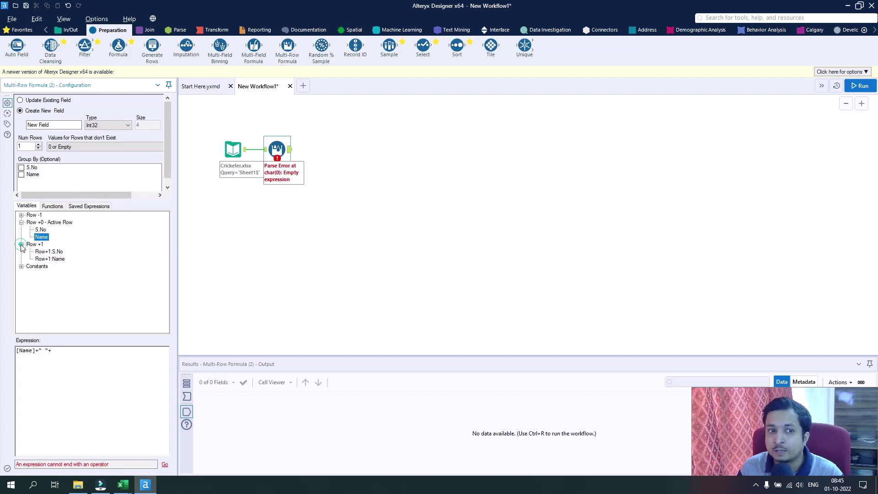
{"action": "left_click", "coordinate": [54, 259]}
{"action": "double_click", "coordinate": [54, 260]}
{"action": "left_click_drag", "start_coordinate": [106, 359], "coordinate": [17, 352]}
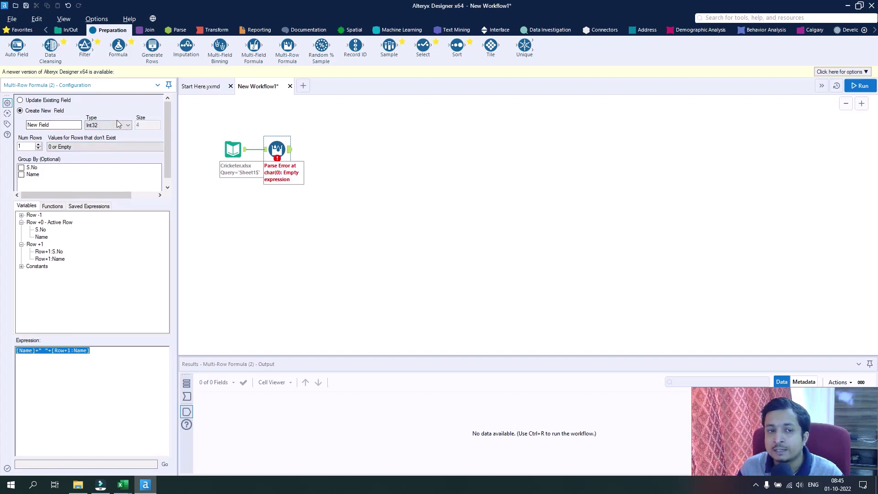
- Make the new field a V_String of size 30 named Complete Name, and run the workflow
{"action": "left_click_drag", "start_coordinate": [61, 124], "coordinate": [28, 124]}
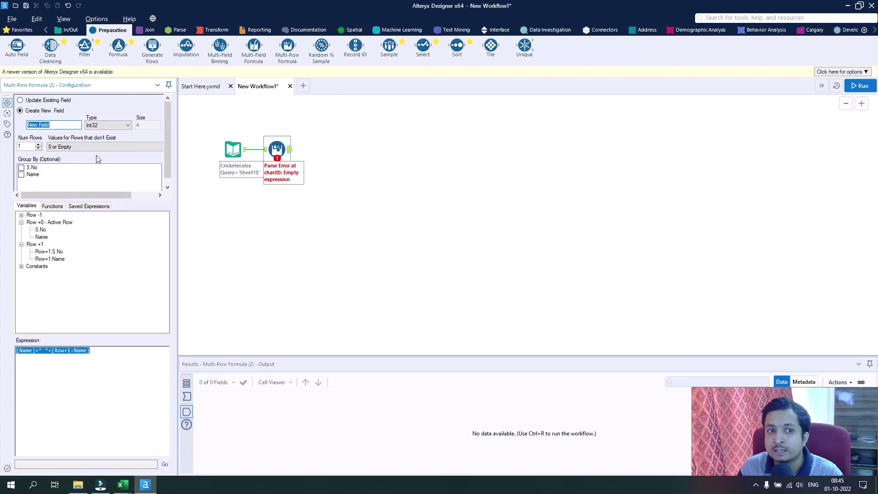
{"action": "left_click", "coordinate": [127, 126]}
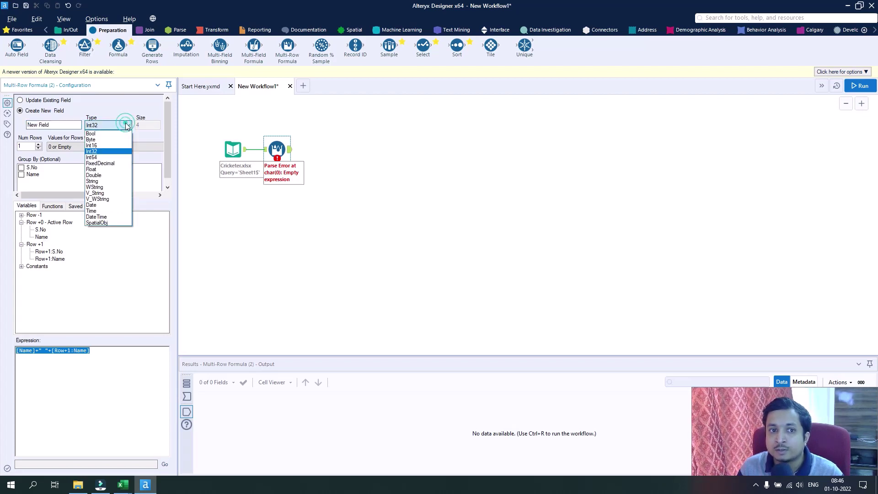
{"action": "left_click", "coordinate": [108, 193]}
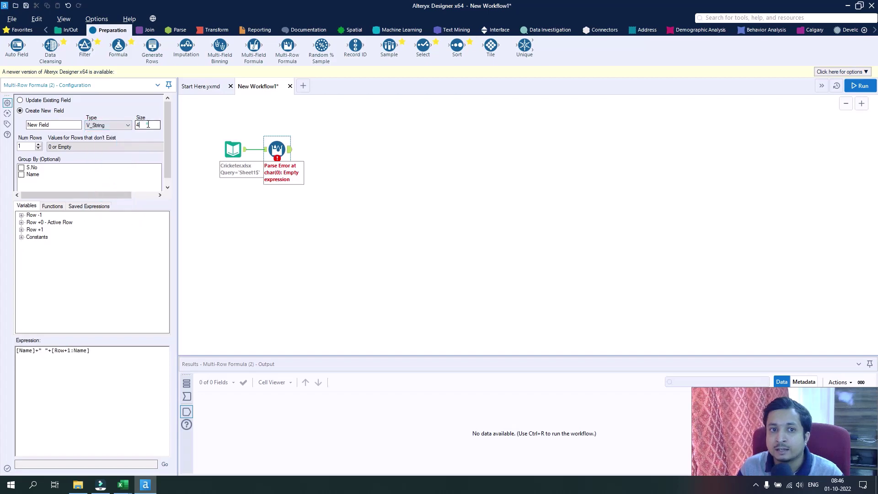
{"action": "left_click", "coordinate": [148, 124]}
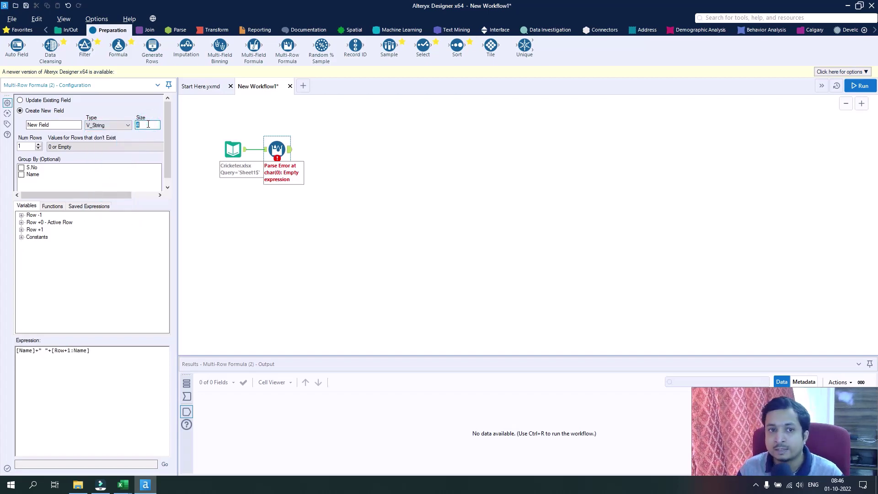
{"action": "type", "text": "30"}
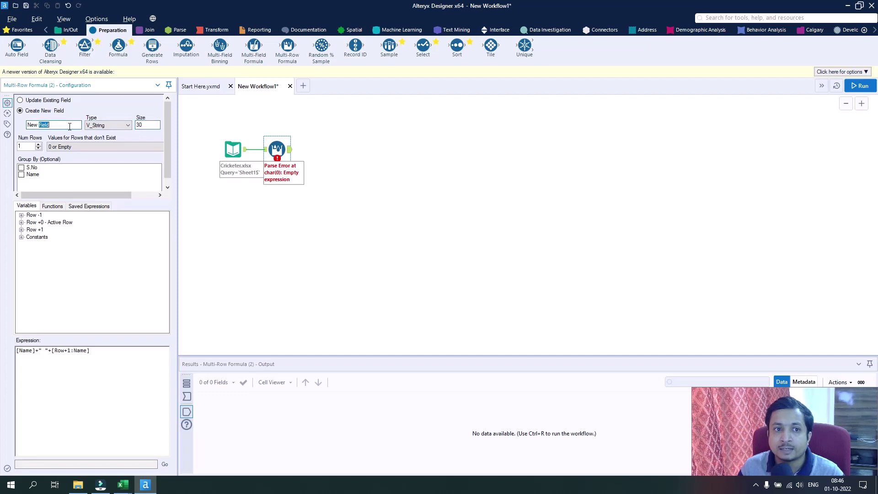
{"action": "left_click", "coordinate": [70, 126]}
{"action": "key", "text": "ctrl+a"}
{"action": "type", "text": "C"}
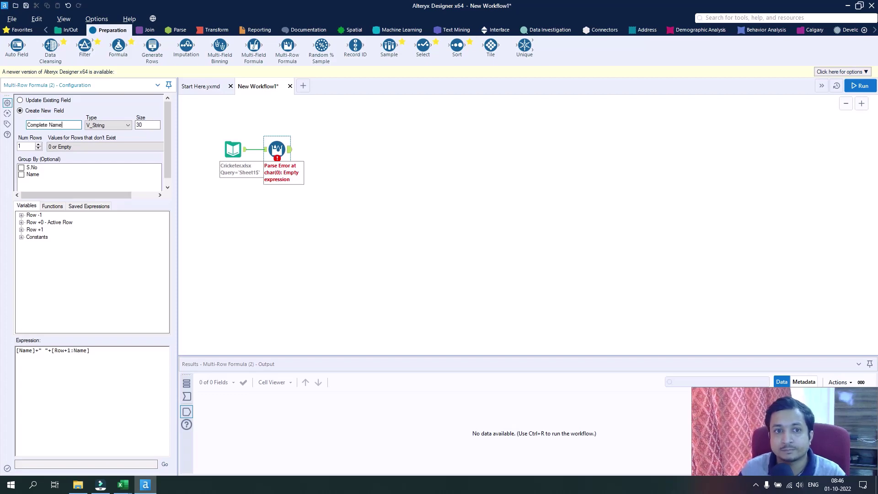
{"action": "left_click", "coordinate": [874, 87]}
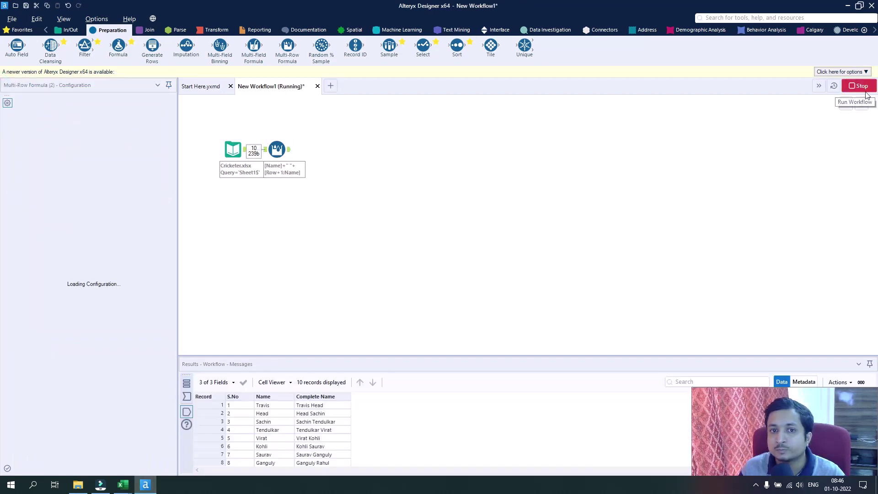
- Enlarge the results to review all ten records, such as Travis Head and Head Sachin
{"action": "left_click", "coordinate": [514, 276]}
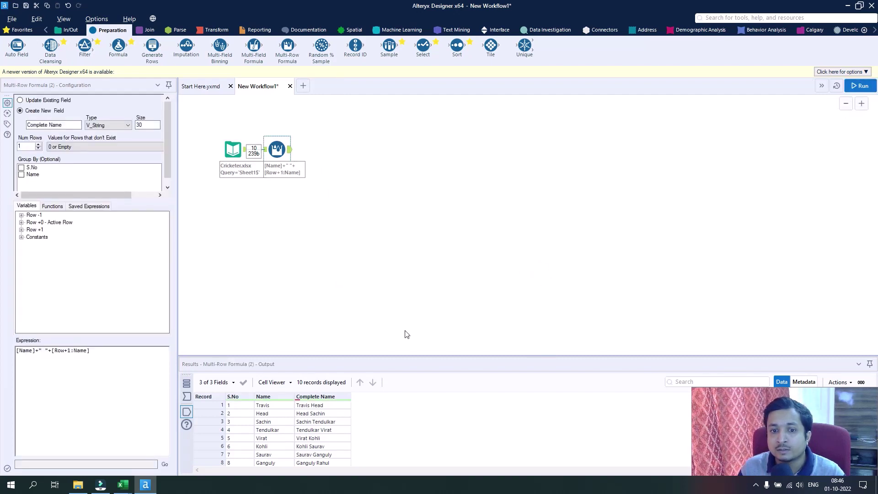
{"action": "left_click_drag", "start_coordinate": [441, 356], "coordinate": [441, 264]}
{"action": "left_click", "coordinate": [324, 314]}
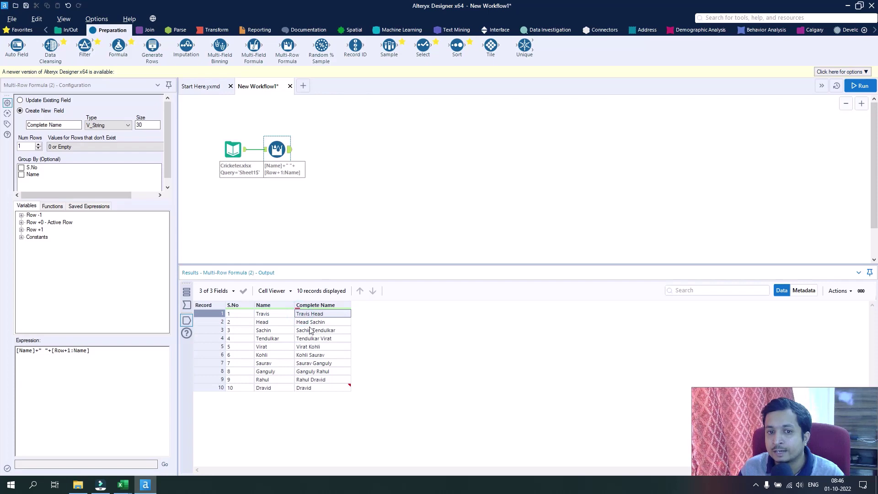
{"action": "left_click", "coordinate": [269, 323]}
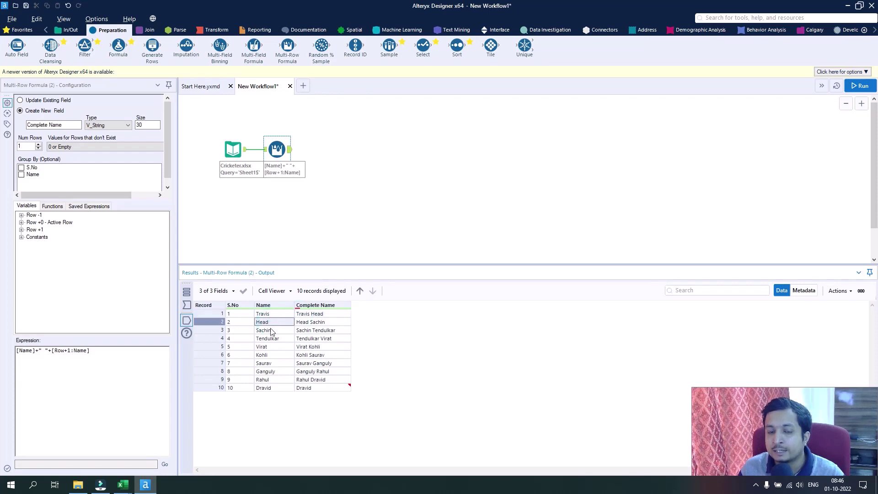
{"action": "left_click", "coordinate": [310, 323]}
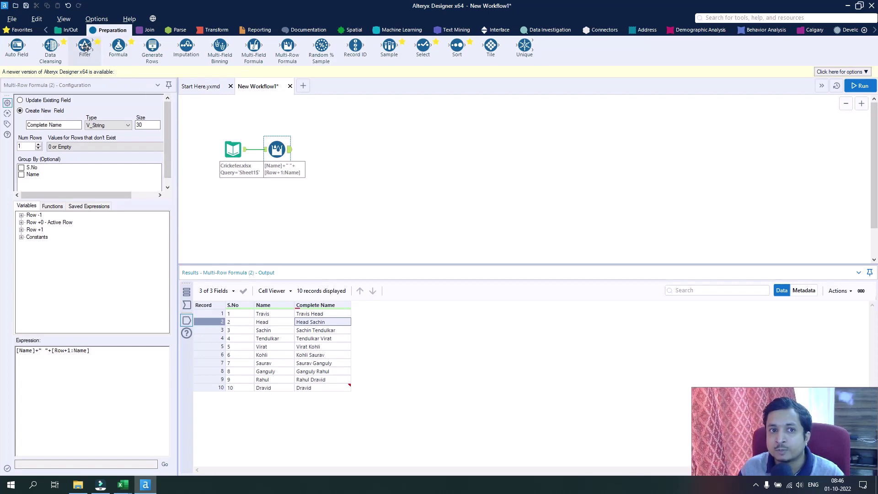
- Add a Filter with custom expression if Mod([S.No], 2) =1 then 1 else 0 endif, then run
{"action": "left_click_drag", "start_coordinate": [85, 48], "coordinate": [329, 148]}
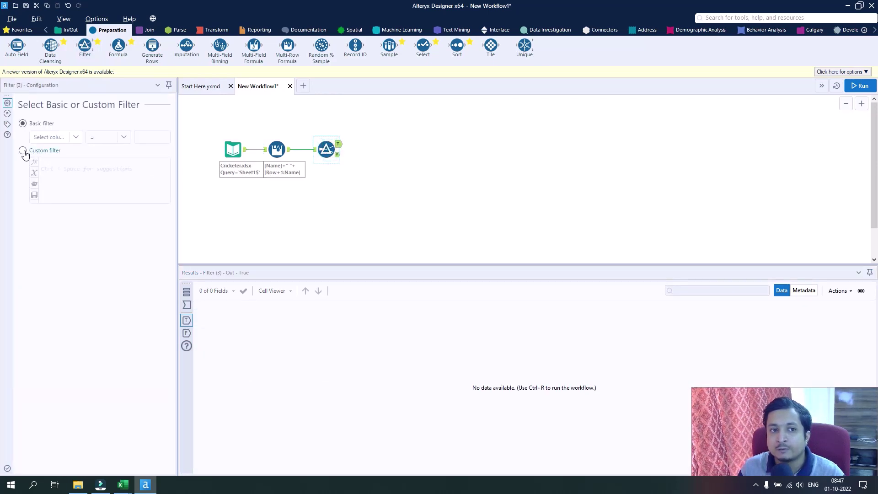
{"action": "left_click", "coordinate": [24, 151]}
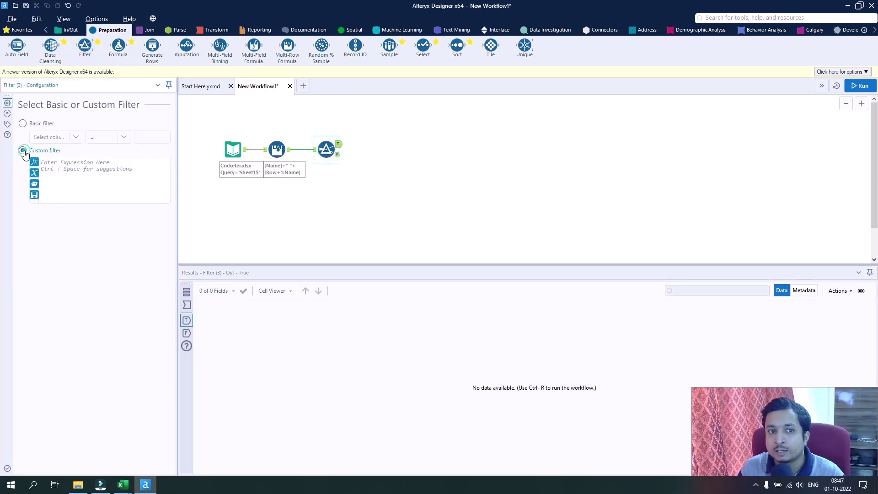
{"action": "left_click", "coordinate": [69, 168]}
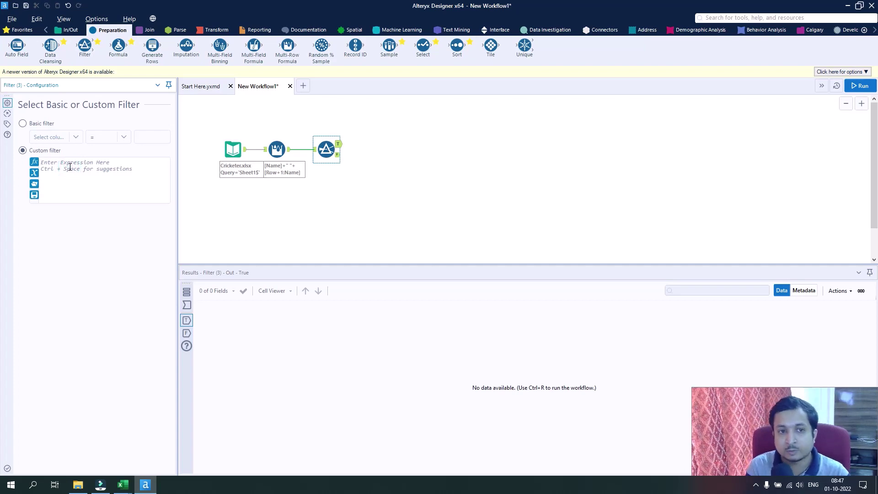
{"action": "type", "text": "if "}
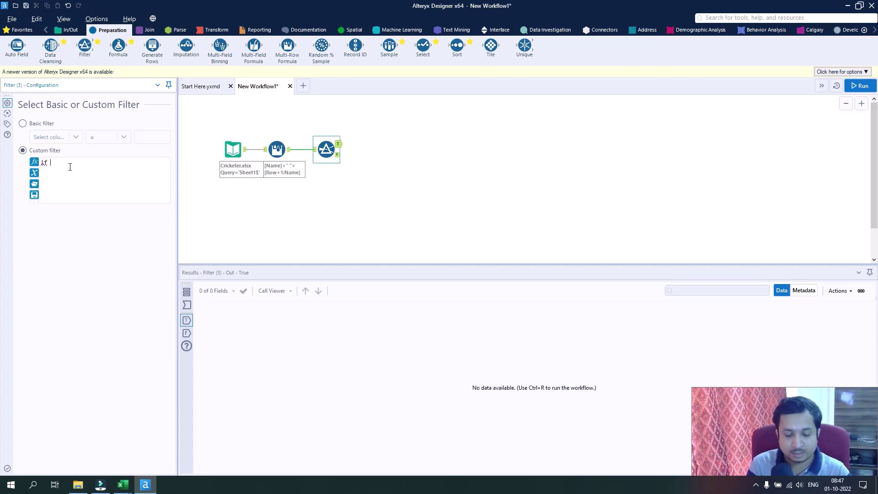
{"action": "type", "text": "mpd"}
{"action": "key", "text": "BackSpace"}
{"action": "key", "text": "BackSpace"}
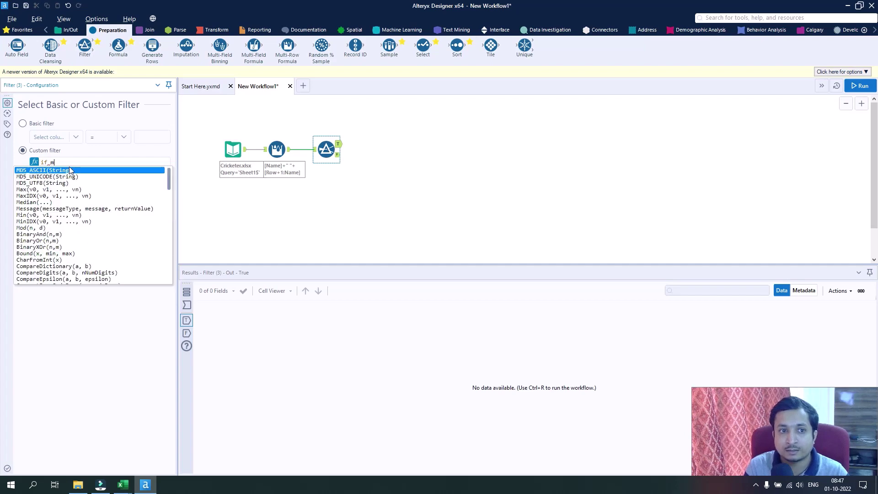
{"action": "type", "text": "od("}
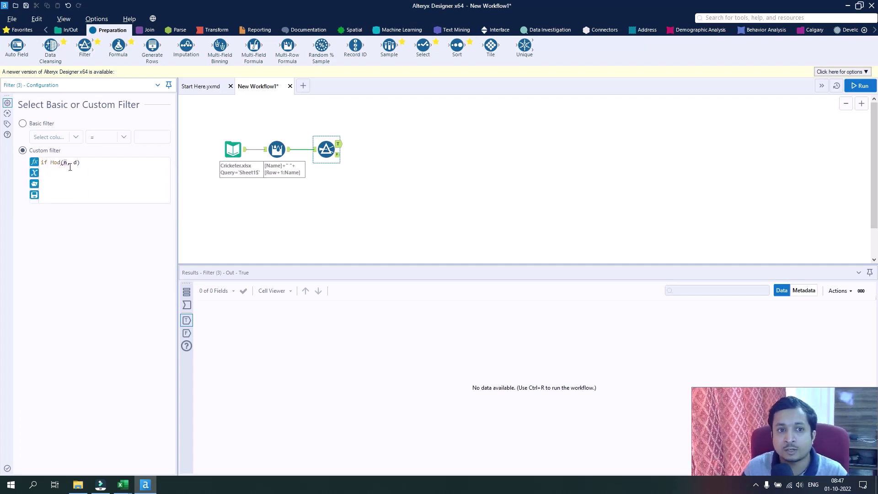
{"action": "type", "text": "[s"}
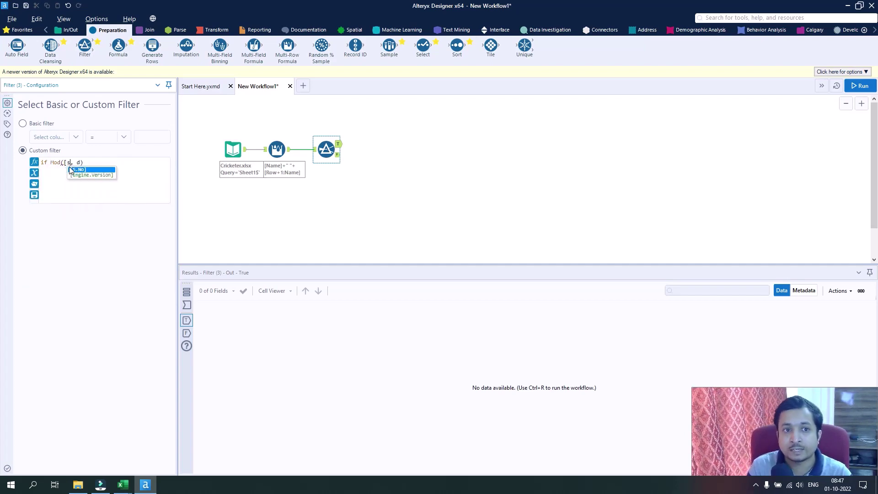
{"action": "key", "text": "Up"}
{"action": "key", "text": "Return"}
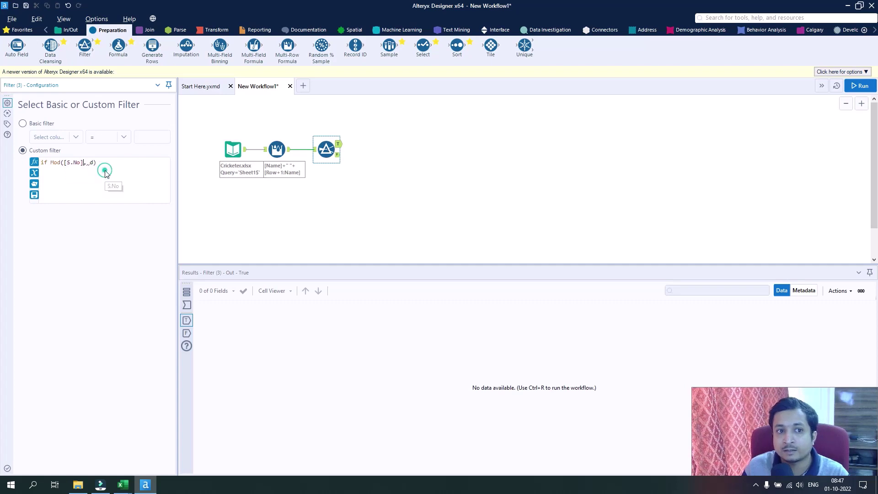
{"action": "double_click", "coordinate": [92, 162]}
{"action": "key", "text": "BackSpace"}
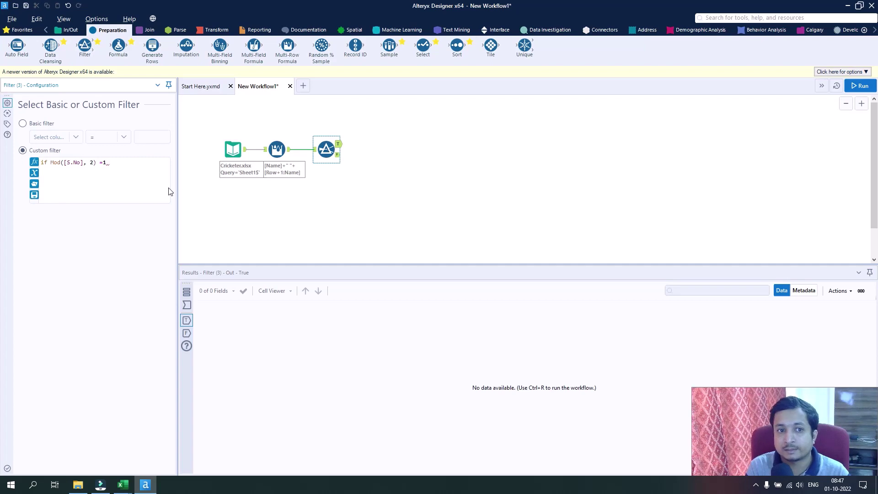
{"action": "type", "text": "then 1"}
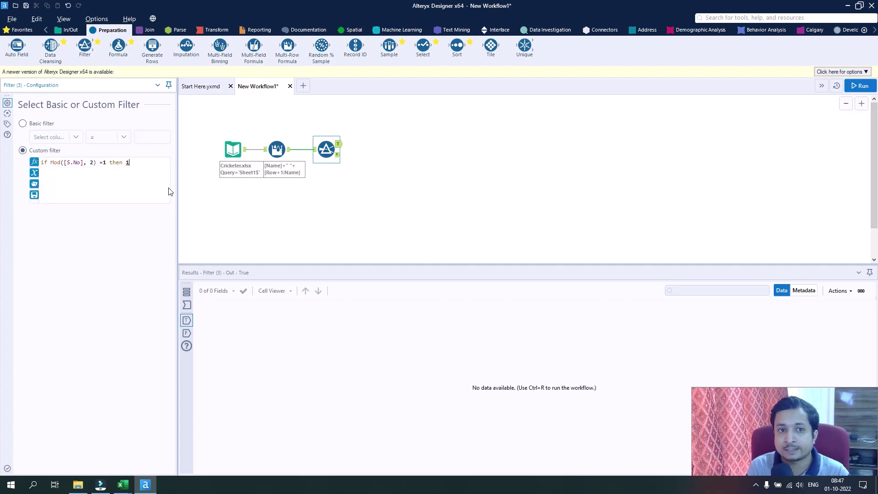
{"action": "type", "text": " else"}
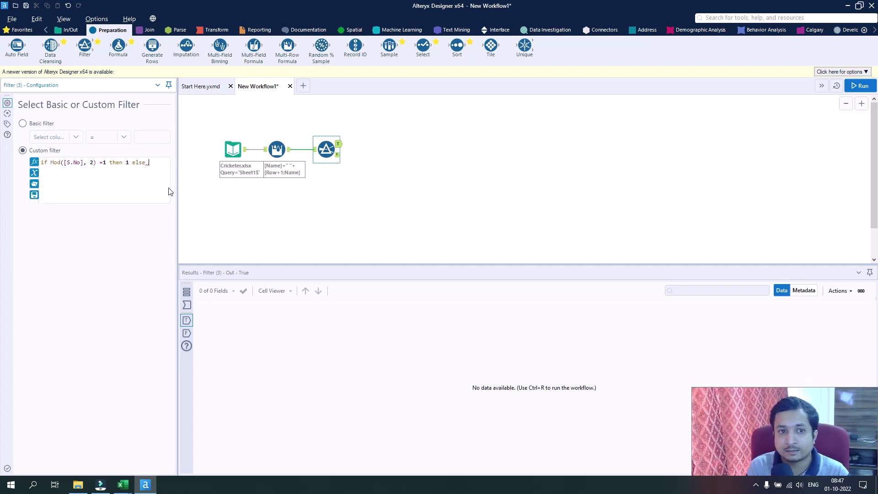
{"action": "type", "text": " 0 en"}
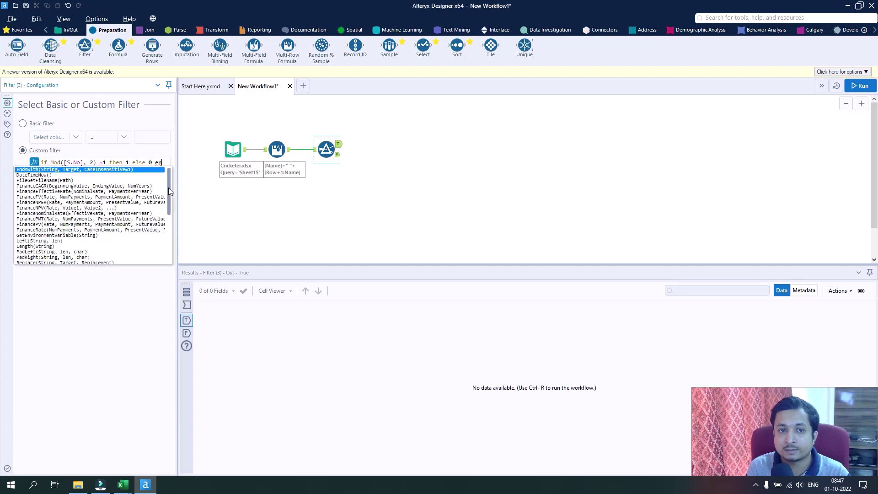
{"action": "type", "text": "dif"}
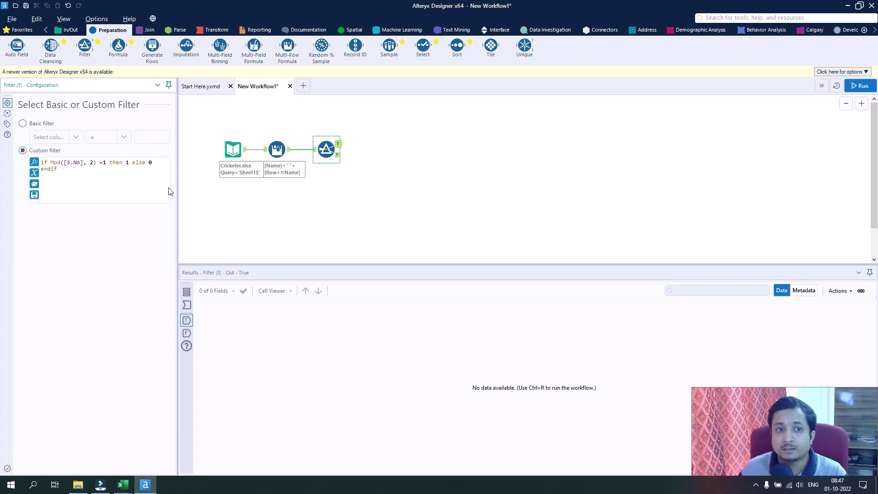
{"action": "left_click", "coordinate": [866, 86]}
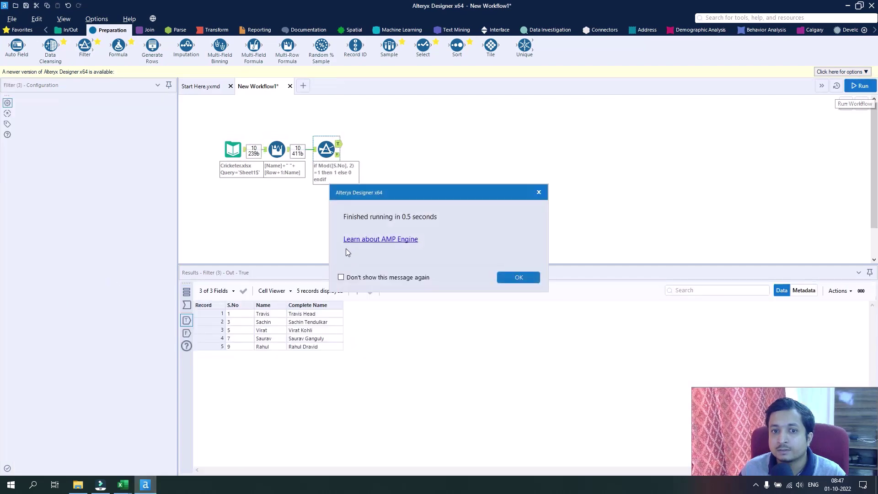
- Dismiss the run message and select the odd S.No values 1, 3, 5, 7, 9 in the results
{"action": "left_click", "coordinate": [517, 277]}
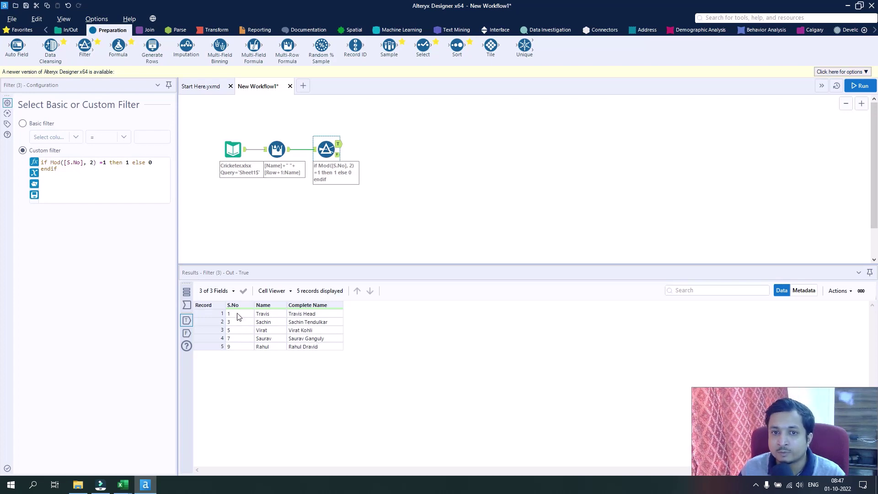
{"action": "left_click_drag", "start_coordinate": [237, 316], "coordinate": [243, 346]}
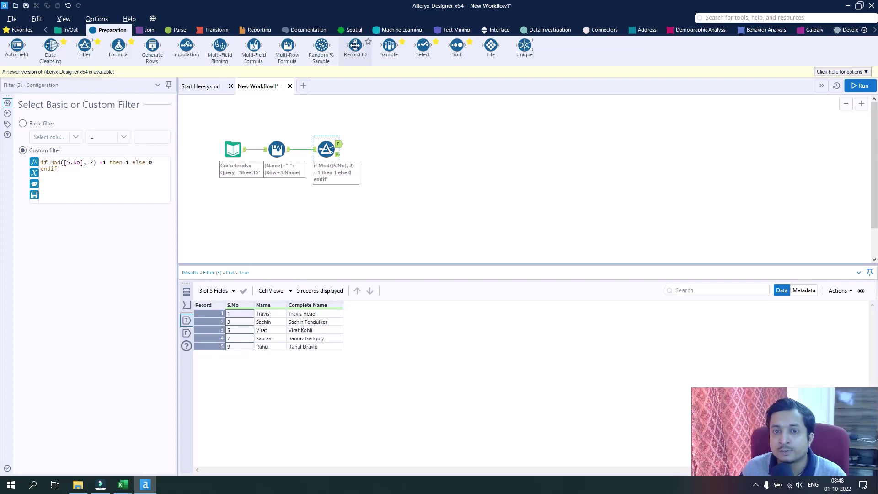
- Add a Record ID tool after the Filter with its column renamed to S.No
{"action": "left_click_drag", "start_coordinate": [355, 45], "coordinate": [369, 145]}
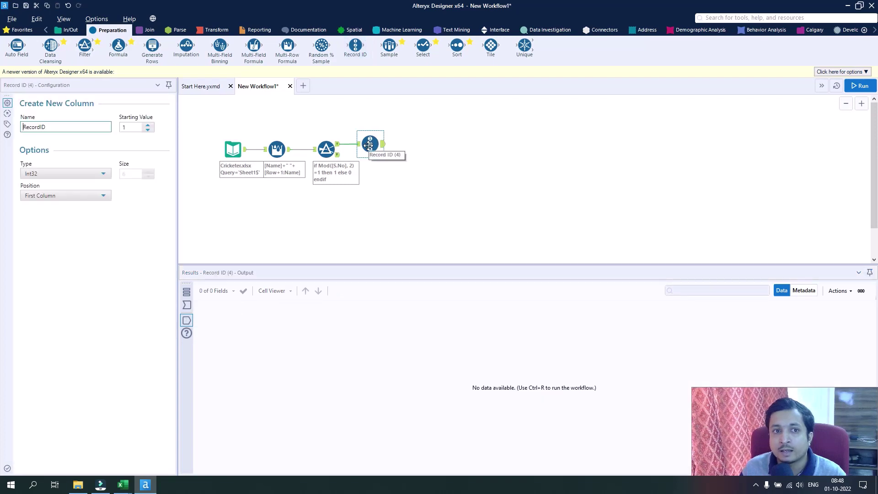
{"action": "double_click", "coordinate": [90, 130]}
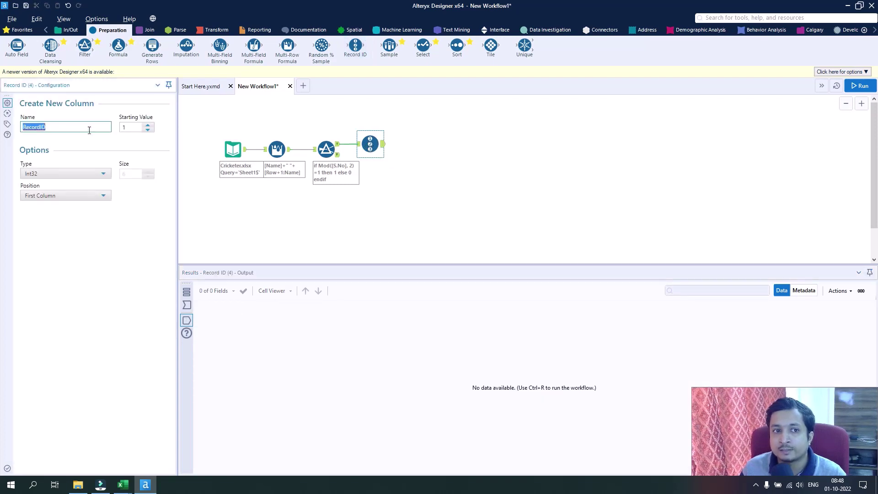
{"action": "type", "text": "S.No"}
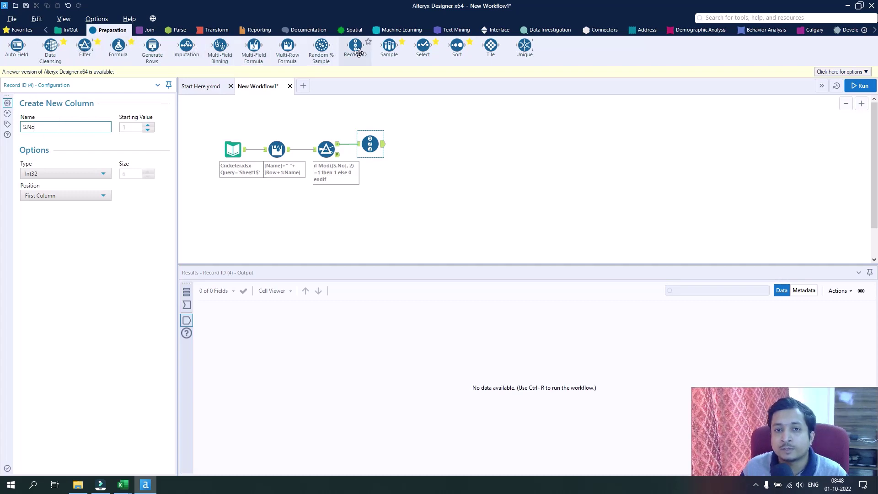
- Insert a Select tool before Record ID that excludes the old S.No and Name fields
{"action": "left_click_drag", "start_coordinate": [421, 45], "coordinate": [359, 146]}
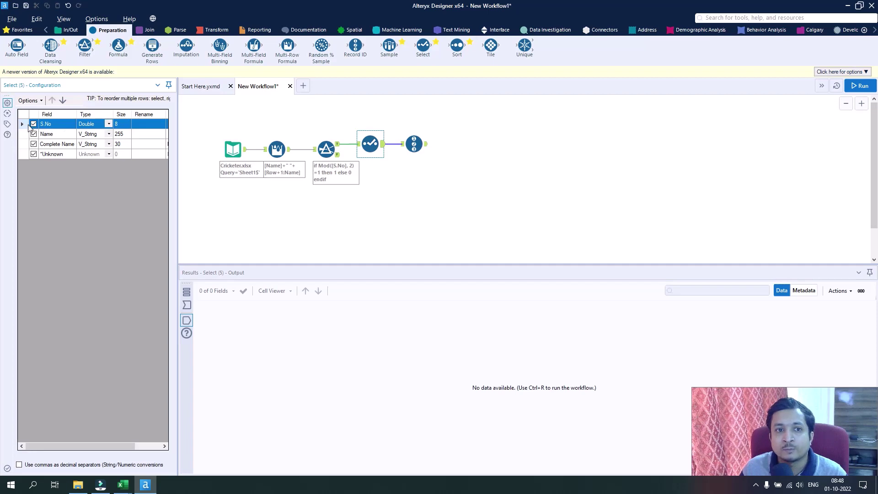
{"action": "left_click", "coordinate": [33, 123]}
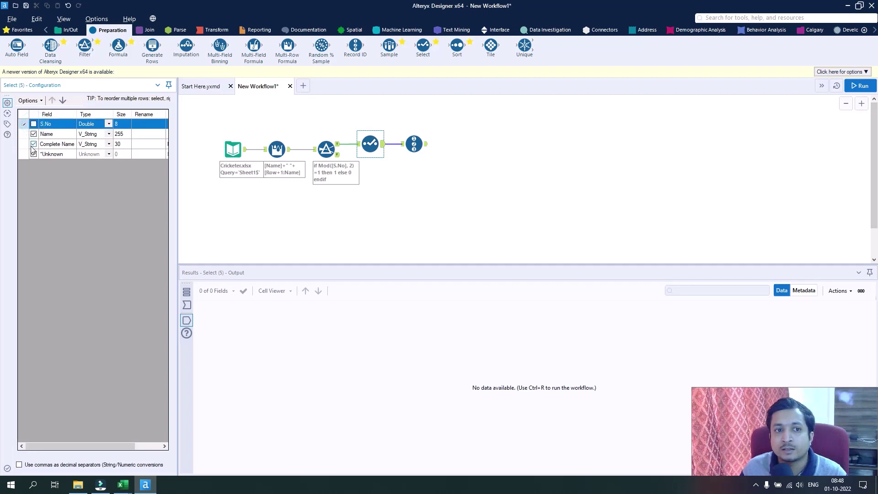
{"action": "left_click", "coordinate": [34, 134]}
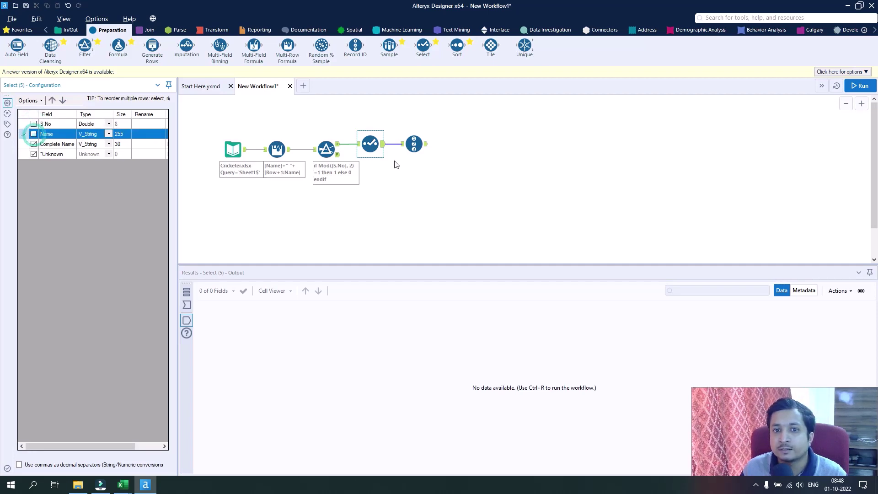
{"action": "left_click", "coordinate": [413, 143]}
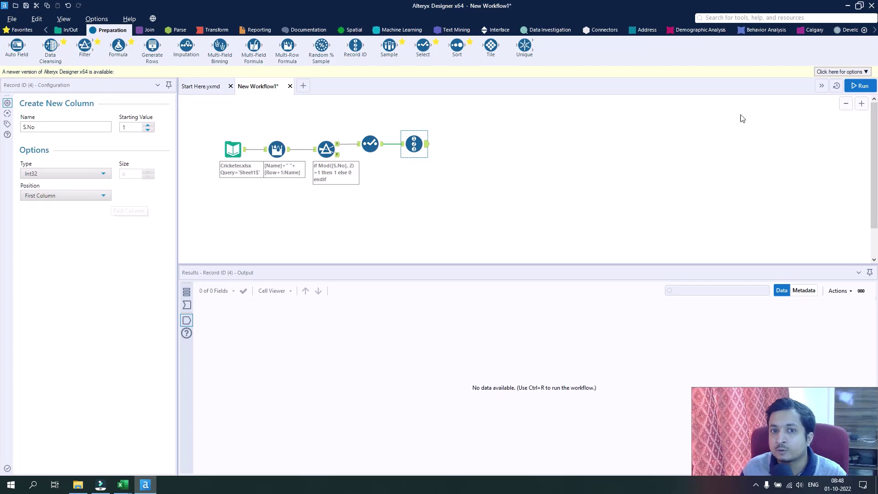
- Run the workflow and check each tool's output, ending with five Complete Names numbered 1–5
{"action": "left_click", "coordinate": [859, 88]}
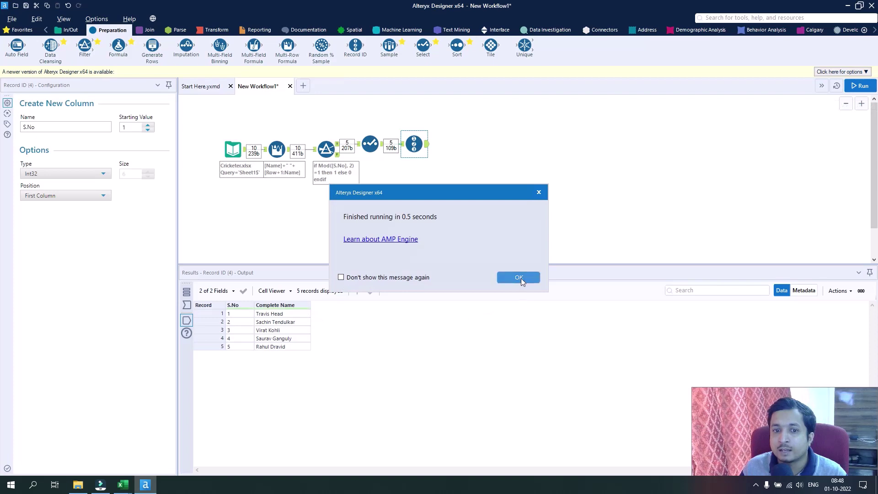
{"action": "left_click", "coordinate": [514, 279]}
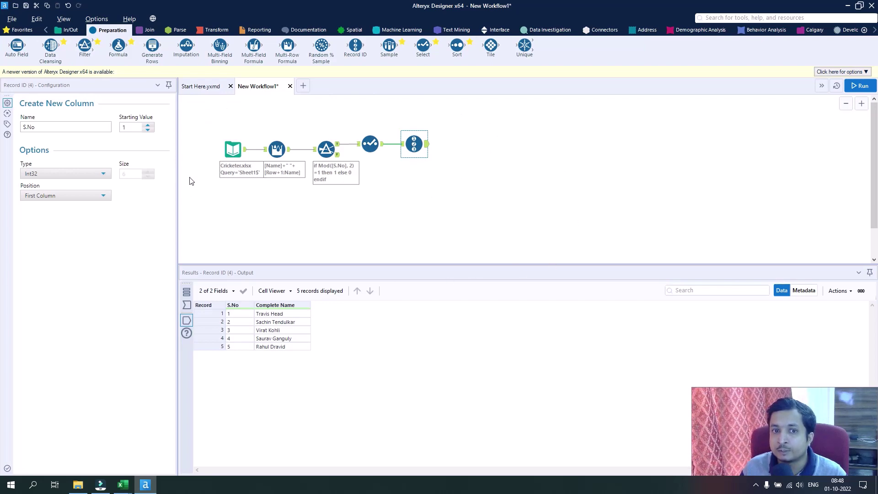
{"action": "left_click", "coordinate": [233, 149]}
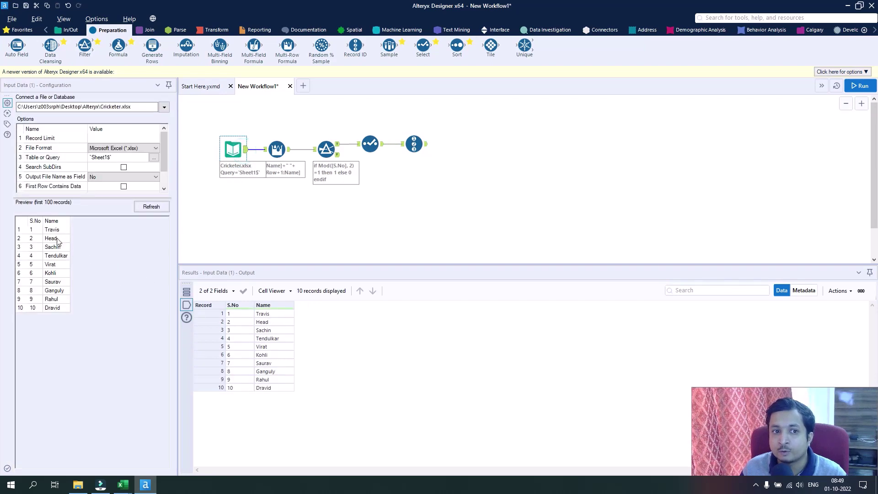
{"action": "left_click", "coordinate": [278, 149]}
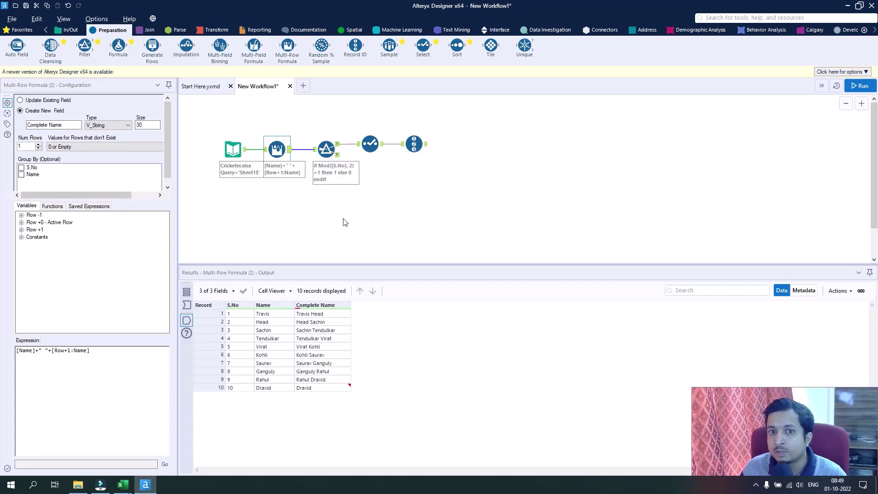
{"action": "left_click", "coordinate": [326, 149]}
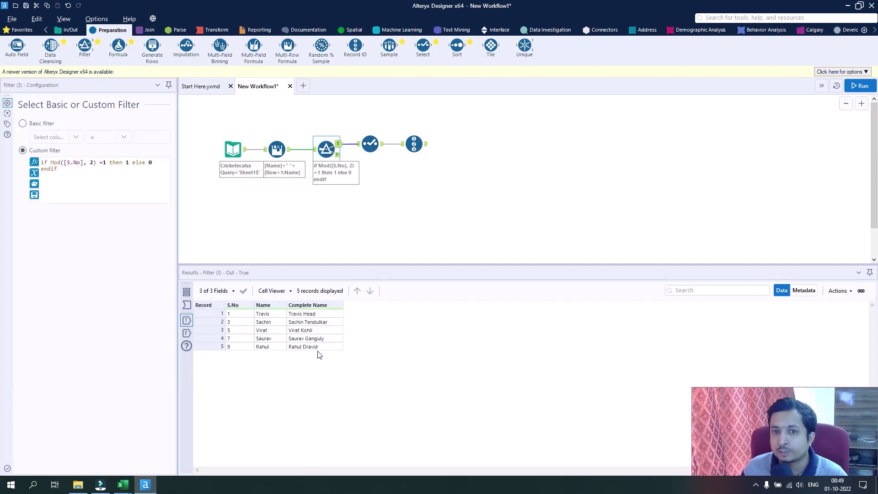
{"action": "left_click", "coordinate": [413, 144]}
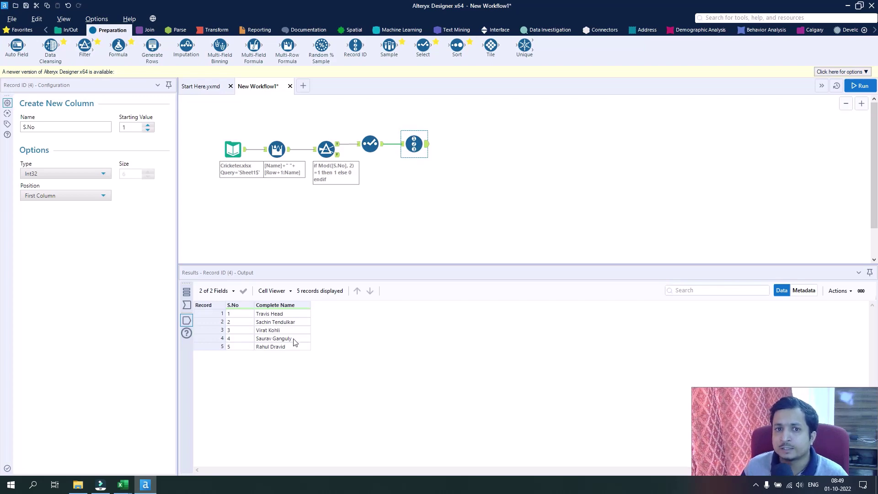
- Start a new blank workflow with an Input Data tool reading Employee.csv from Recent files
{"action": "left_click", "coordinate": [303, 87]}
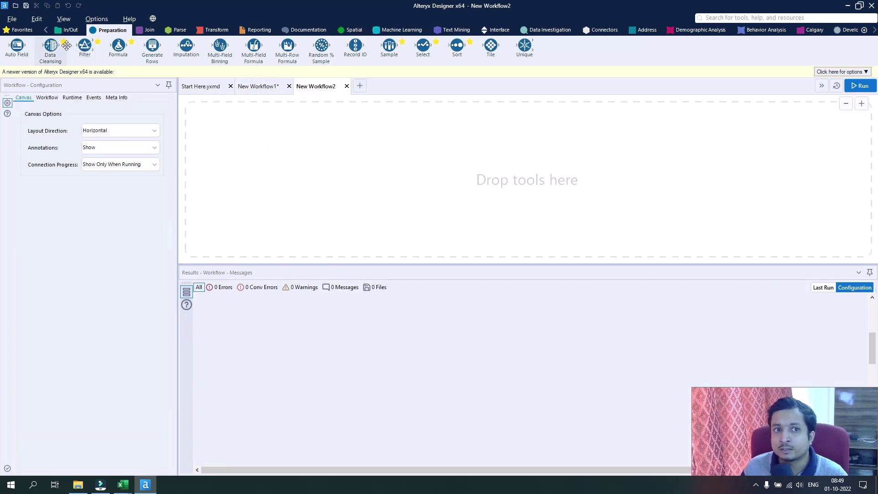
{"action": "left_click", "coordinate": [69, 30]}
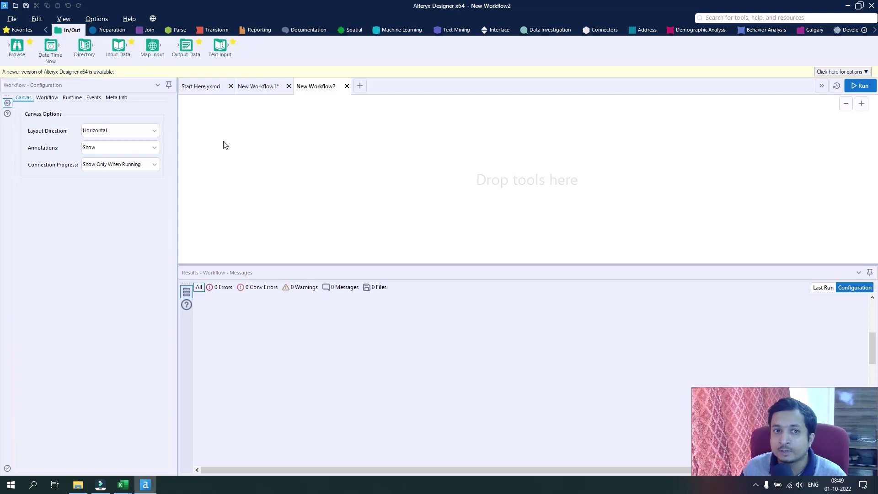
{"action": "left_click_drag", "start_coordinate": [115, 46], "coordinate": [228, 144]}
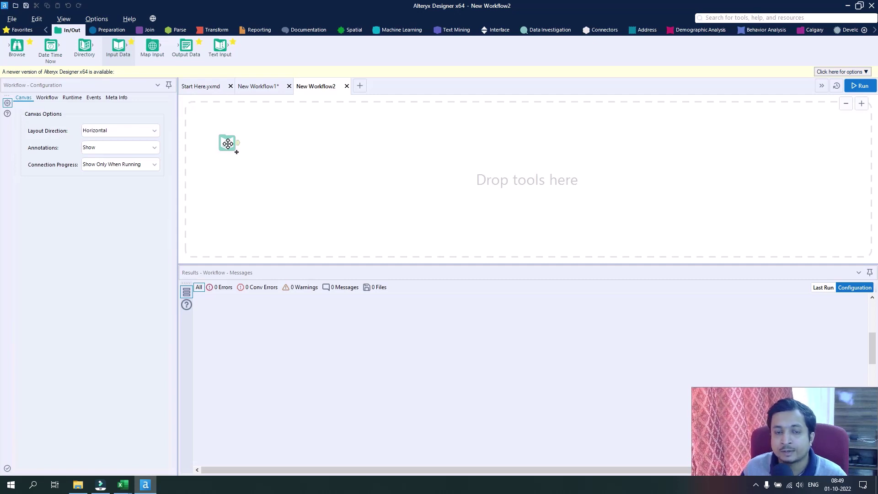
{"action": "left_click_drag", "start_coordinate": [228, 144], "coordinate": [228, 144]}
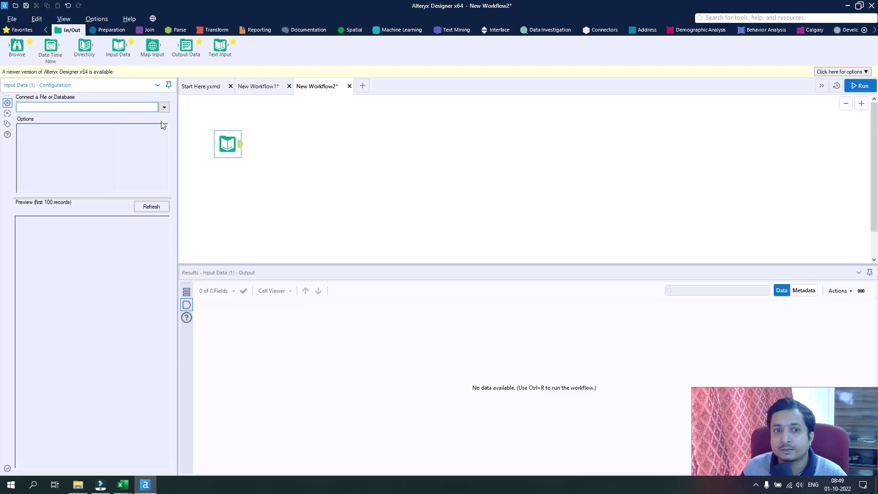
{"action": "left_click", "coordinate": [164, 107]}
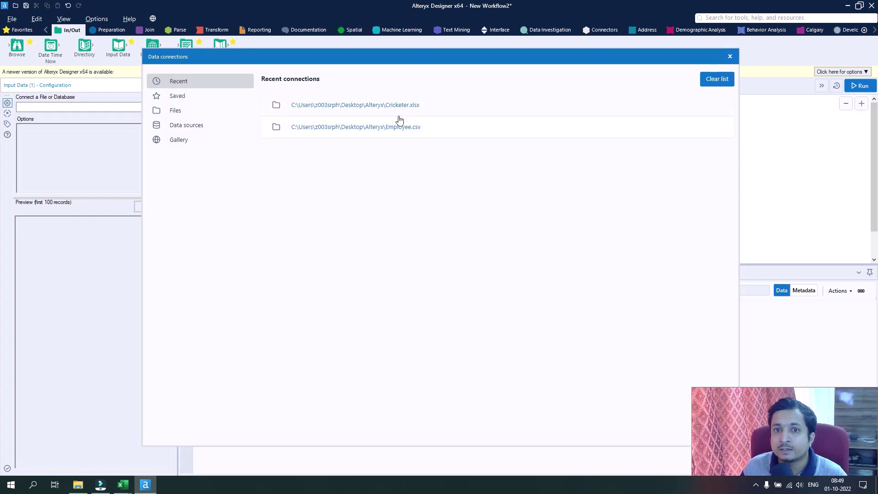
{"action": "left_click", "coordinate": [399, 131]}
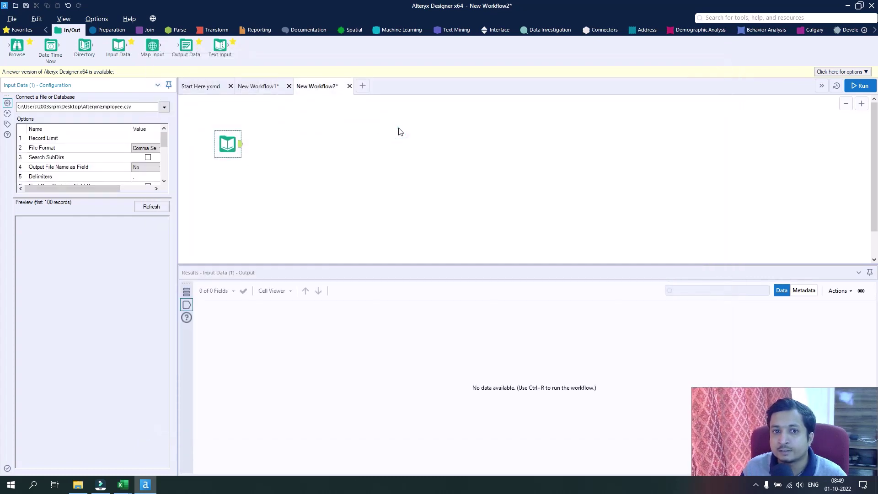
- Apply the Employee.csv input settings, which report that the file is in use by another process
{"action": "left_click", "coordinate": [358, 190]}
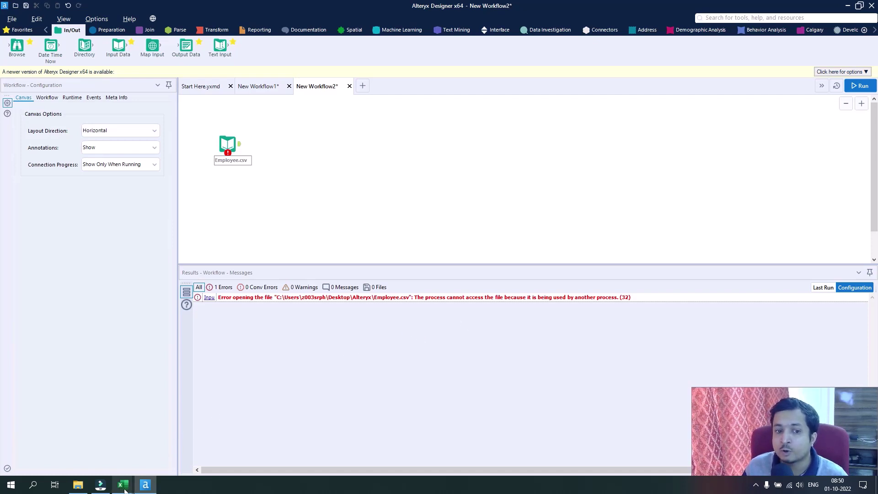
- Close the Employee.csv workbook in Excel without saving to release the file lock
{"action": "mouse_move", "coordinate": [125, 490]}
{"action": "left_click", "coordinate": [165, 434]}
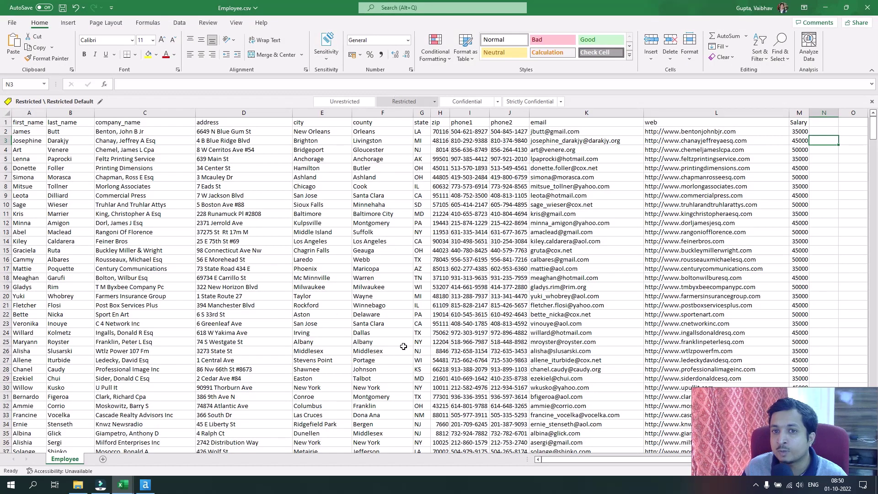
{"action": "left_click", "coordinate": [866, 11]}
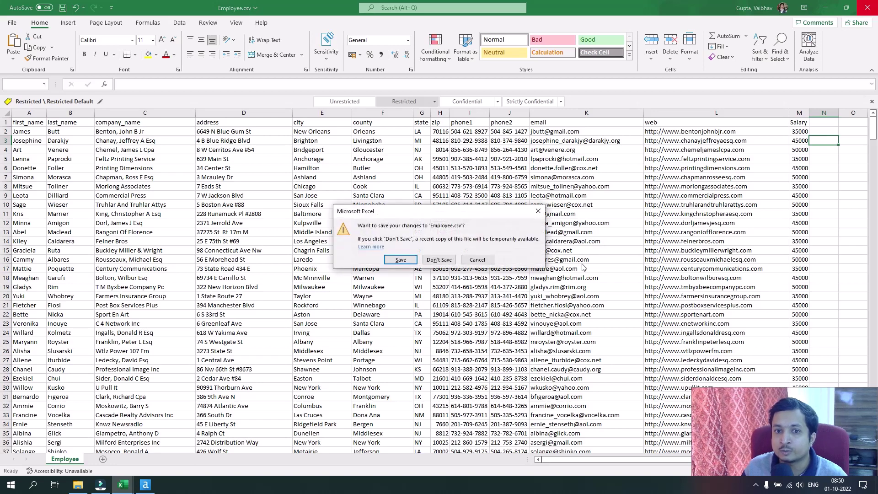
{"action": "left_click", "coordinate": [445, 259]}
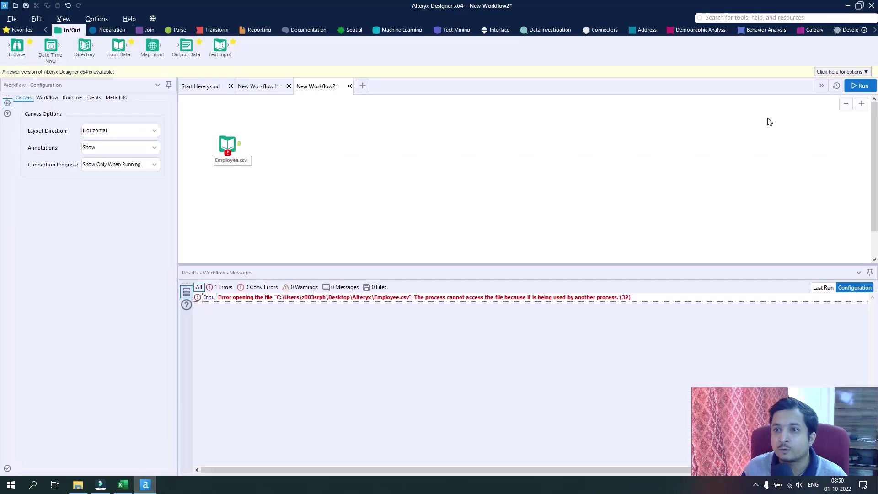
- Run the workflow and review the 500 Employee.csv records out to the Salary column
{"action": "left_click", "coordinate": [860, 85]}
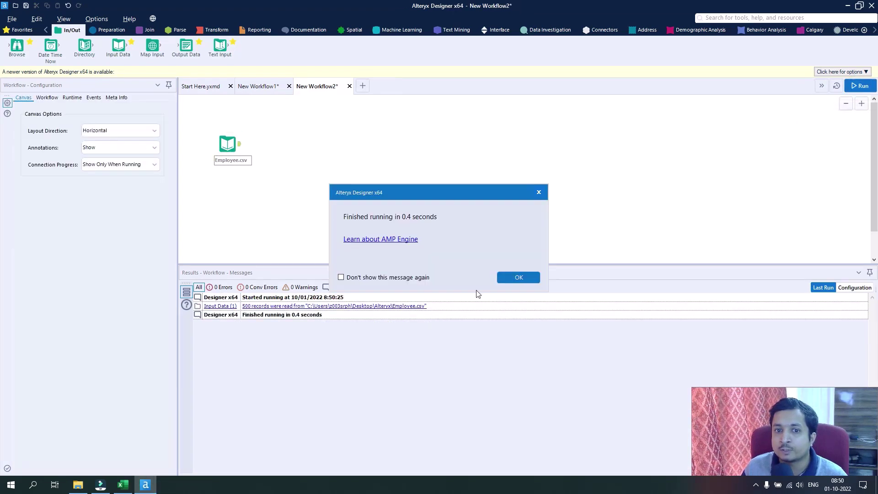
{"action": "left_click", "coordinate": [517, 276]}
{"action": "left_click", "coordinate": [227, 145]}
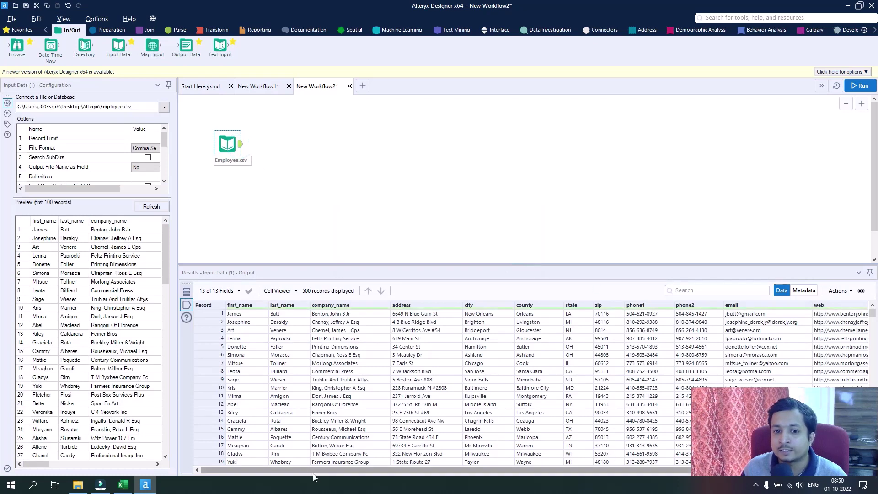
{"action": "scroll", "coordinate": [313, 471], "scroll_direction": "right", "scroll_amount": 3}
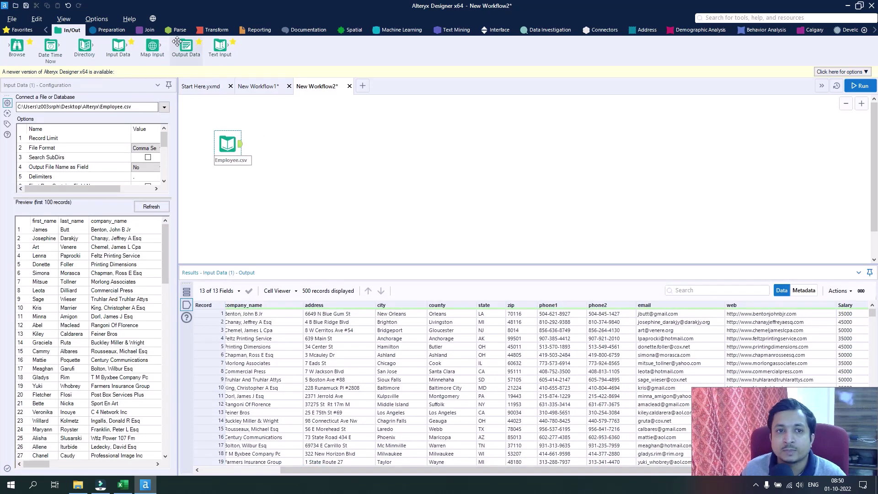
- Add a Multi-Row Formula after the input that creates a new Double field named Sum_Salary
{"action": "left_click", "coordinate": [113, 30]}
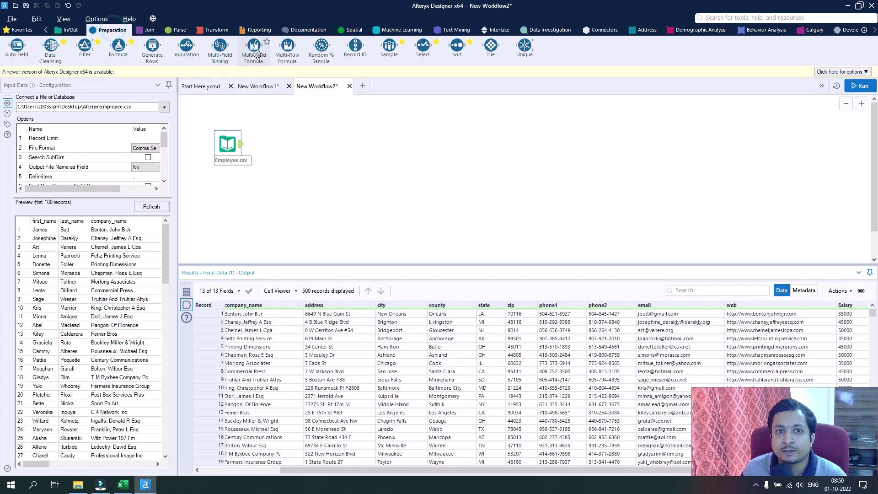
{"action": "left_click_drag", "start_coordinate": [288, 45], "coordinate": [269, 144]}
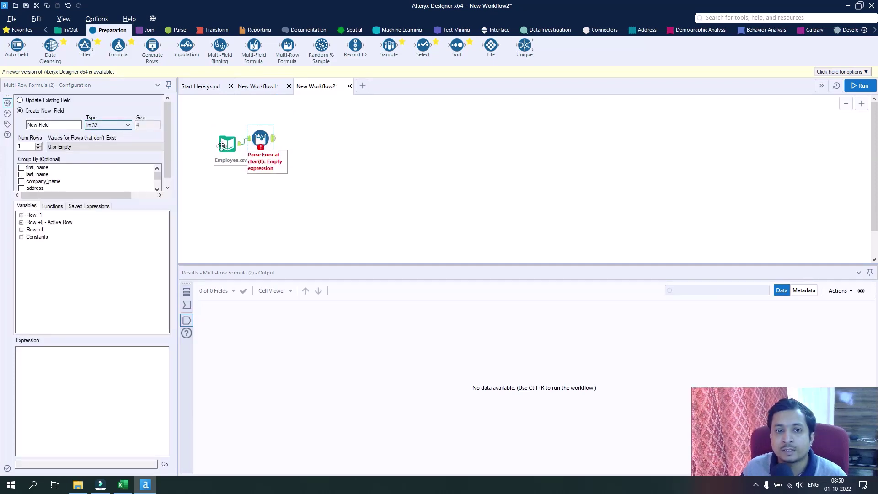
{"action": "left_click_drag", "start_coordinate": [261, 138], "coordinate": [277, 138]}
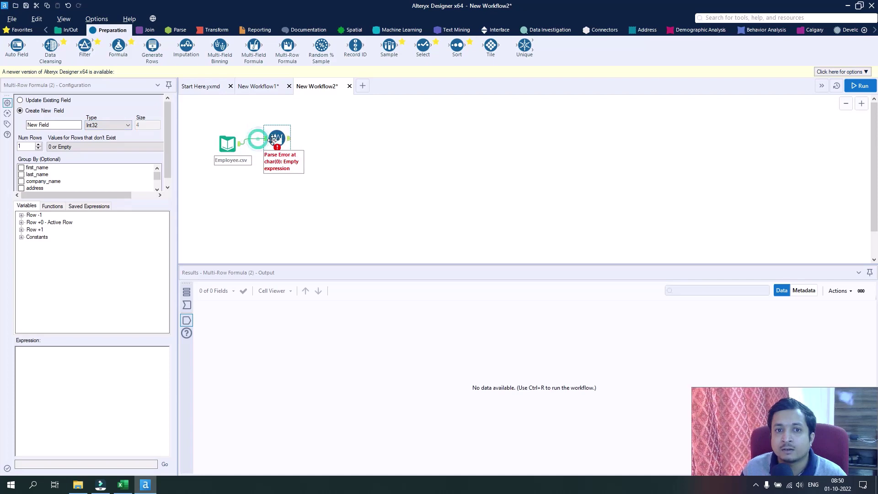
{"action": "left_click", "coordinate": [126, 125]}
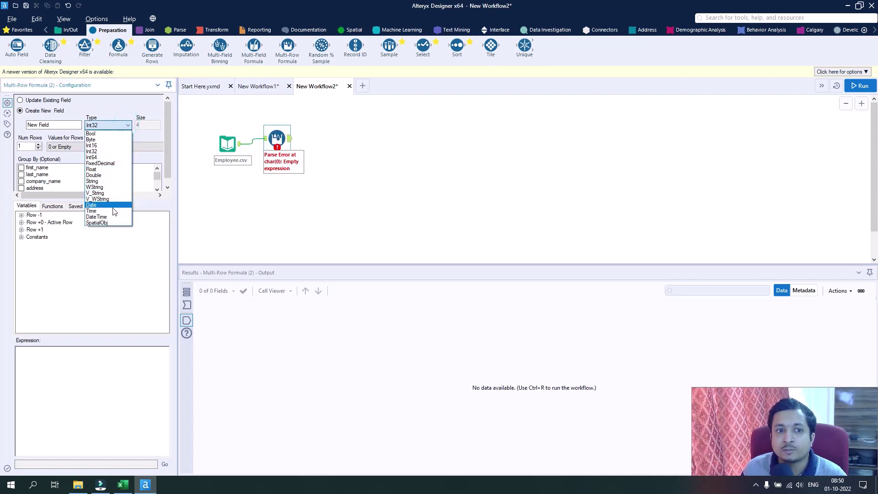
{"action": "left_click", "coordinate": [110, 175]}
{"action": "double_click", "coordinate": [61, 125]}
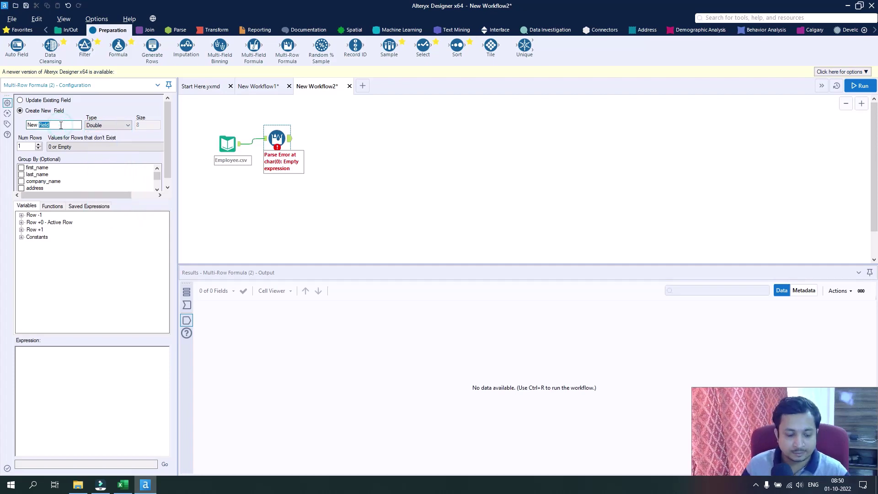
{"action": "key", "text": "ctrl+a"}
{"action": "type", "text": "S"}
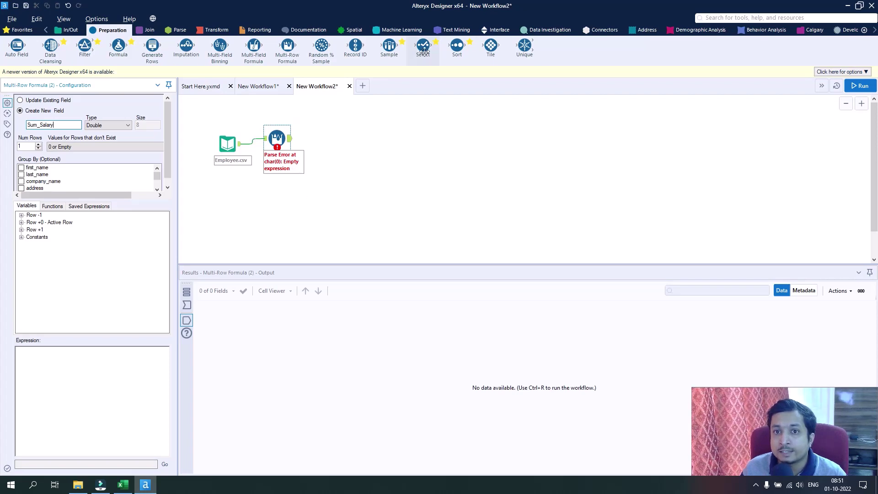
- Insert a Select tool before the Multi-Row Formula that changes Salary's type to Double
{"action": "left_click_drag", "start_coordinate": [430, 48], "coordinate": [264, 139]}
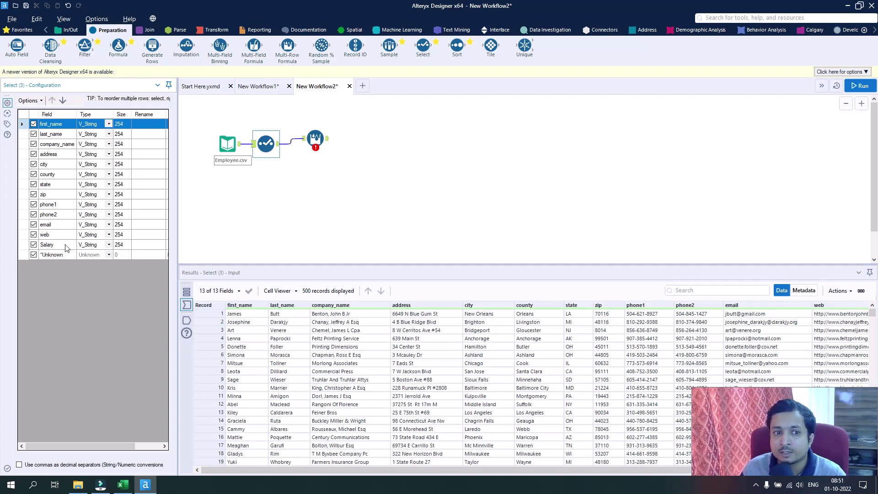
{"action": "left_click", "coordinate": [109, 245]}
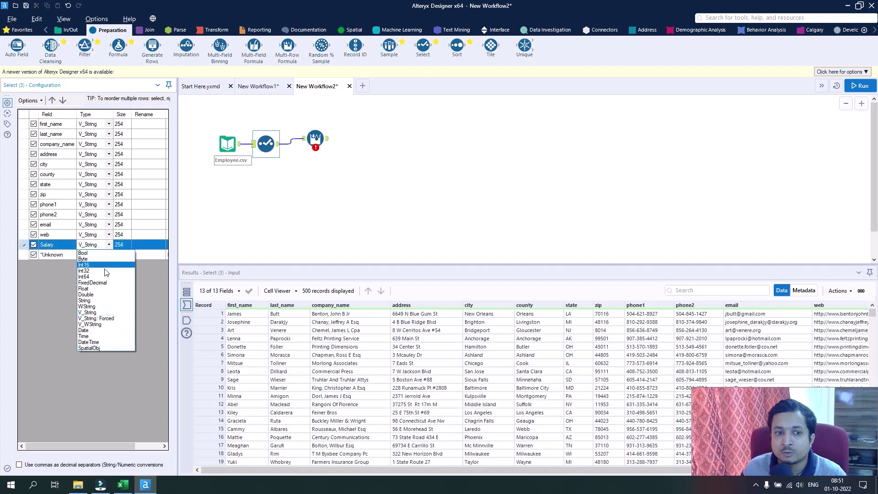
{"action": "left_click", "coordinate": [99, 295]}
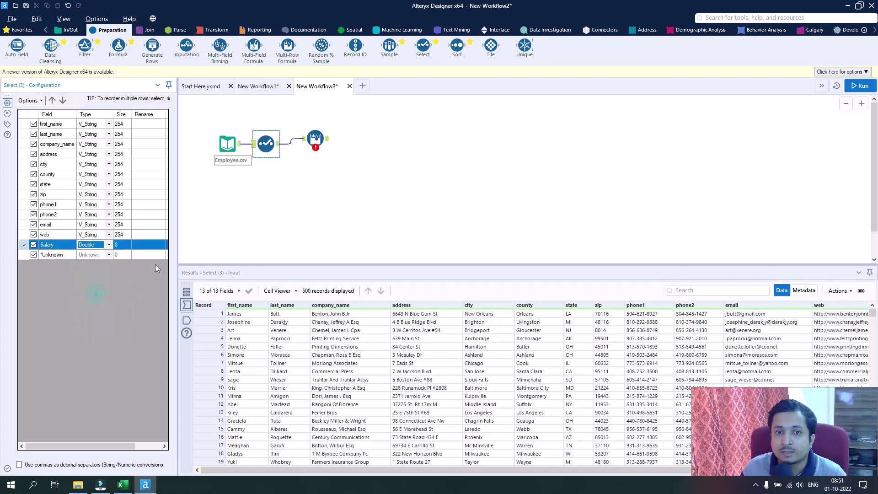
{"action": "left_click", "coordinate": [316, 137]}
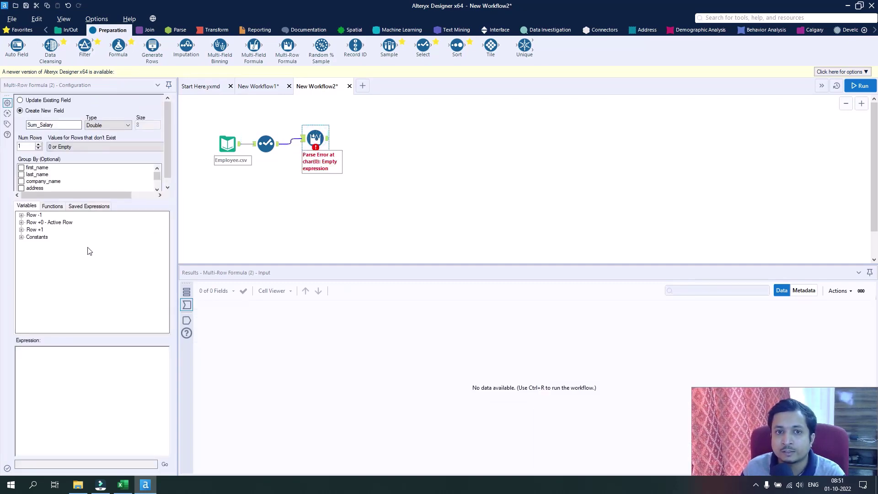
- Check the input Salary values: 35000 for record 1 and 45000 for record 2
{"action": "left_click", "coordinate": [227, 143]}
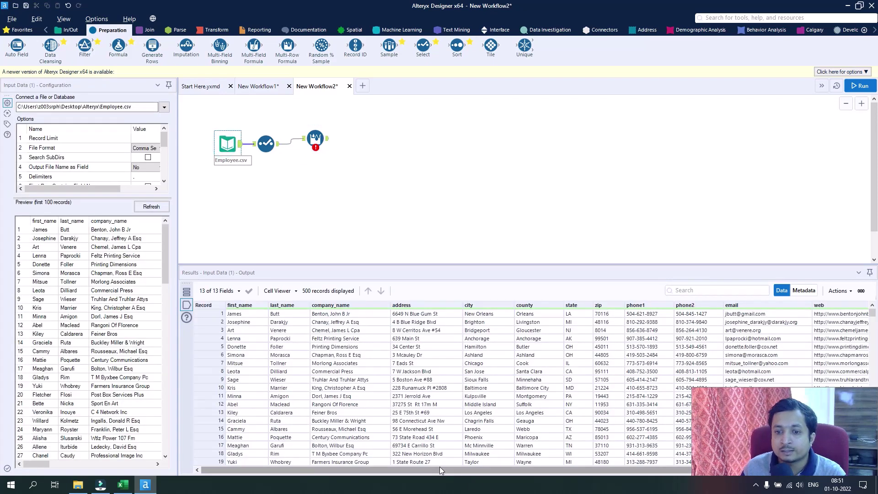
{"action": "left_click", "coordinate": [444, 469]}
{"action": "left_click", "coordinate": [846, 314]}
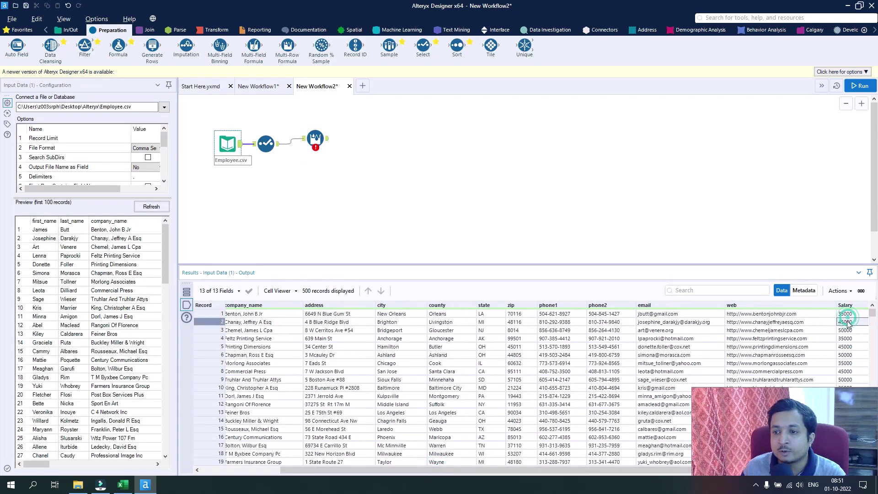
{"action": "left_click", "coordinate": [845, 322]}
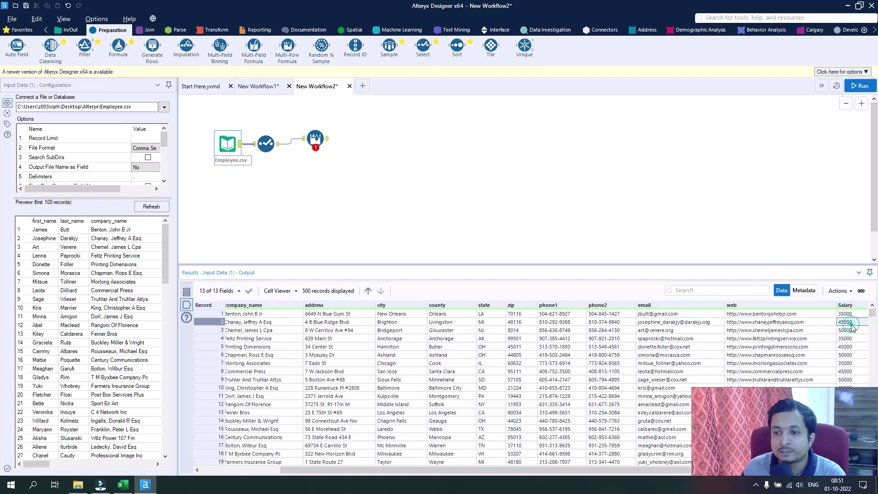
- Build the Sum_Salary expression [Salary]+[Row+1:Salary] from the Row +0 and Row +1 variables
{"action": "left_click", "coordinate": [317, 137]}
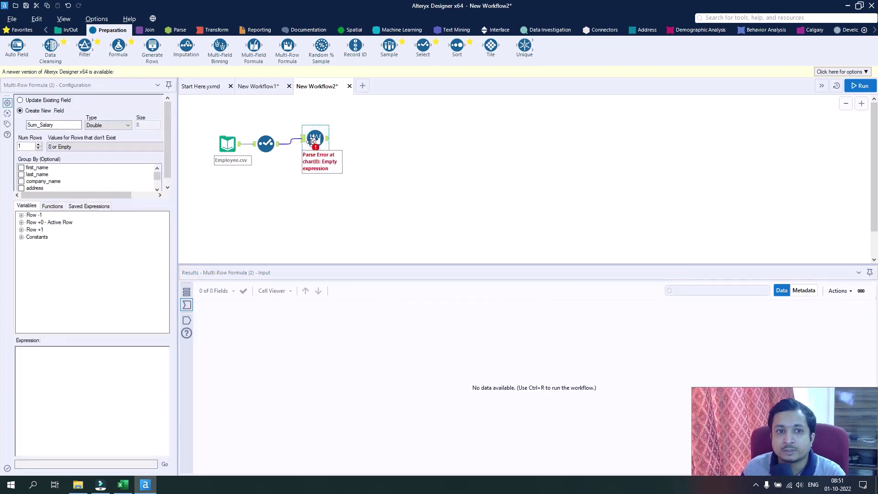
{"action": "left_click", "coordinate": [21, 223]}
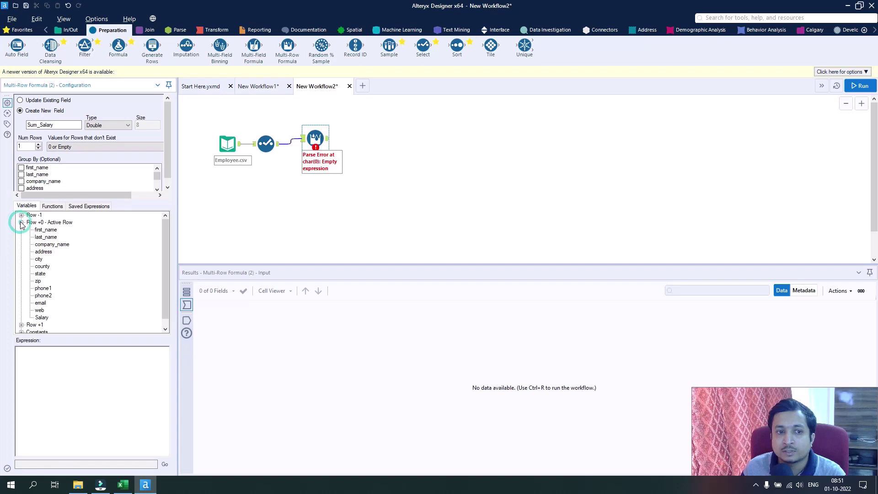
{"action": "double_click", "coordinate": [42, 317]}
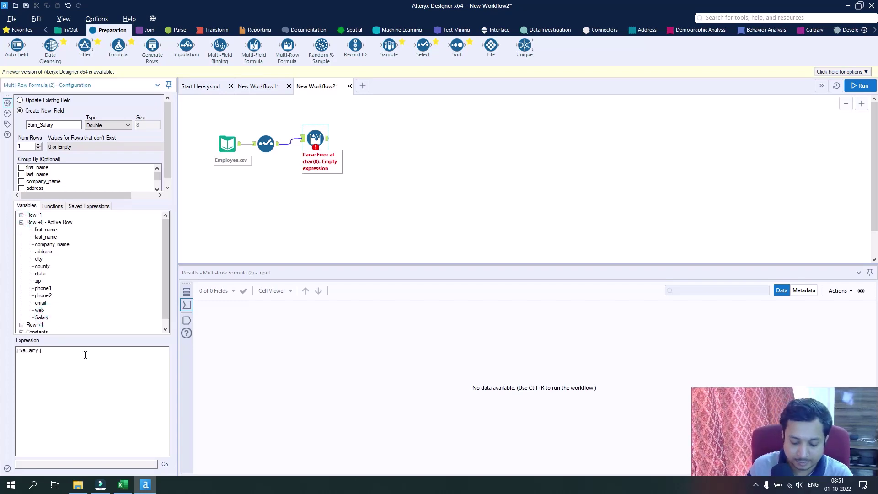
{"action": "type", "text": "+"}
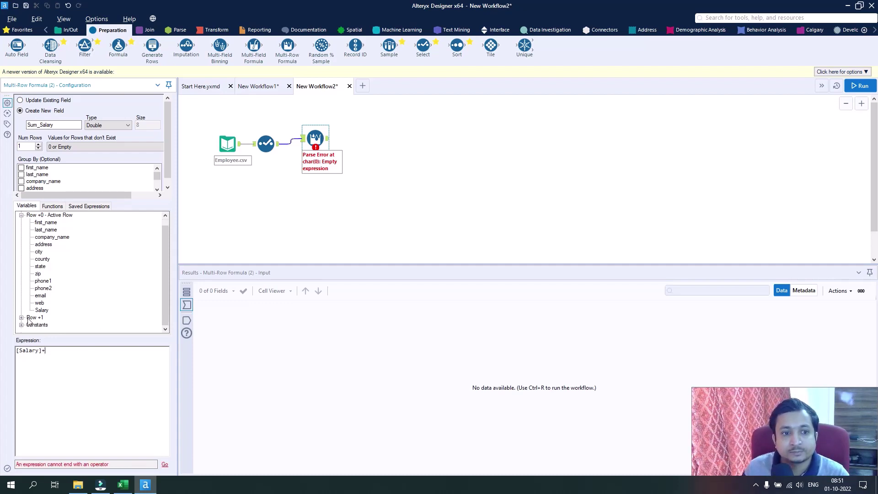
{"action": "left_click", "coordinate": [21, 324]}
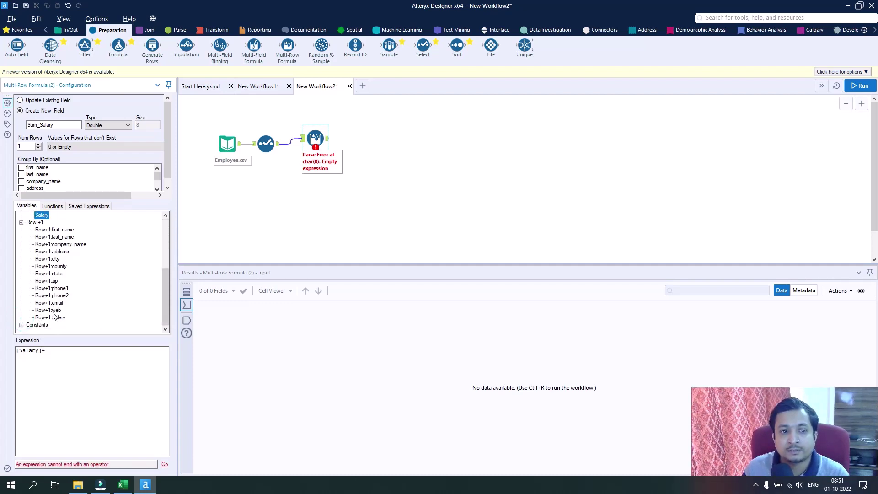
{"action": "left_click", "coordinate": [56, 319]}
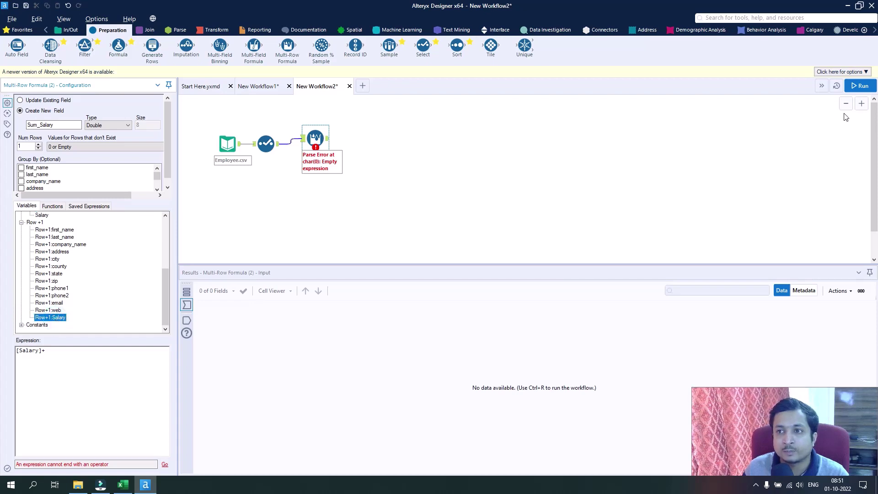
{"action": "double_click", "coordinate": [63, 317]}
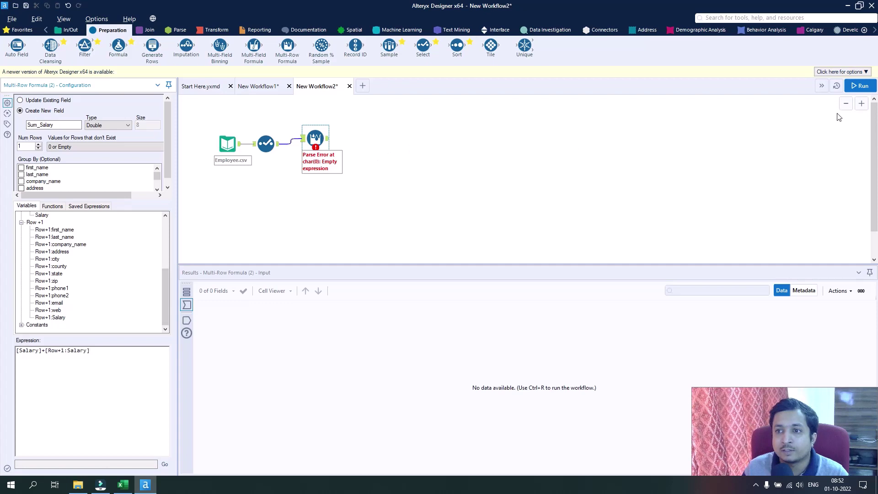
- Run the workflow and show the Multi-Row Formula output in an enlarged Results grid
{"action": "left_click", "coordinate": [862, 86]}
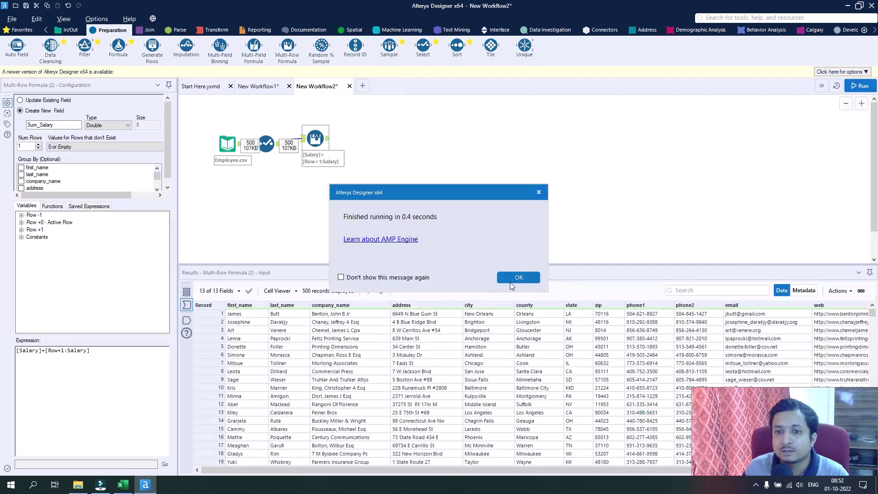
{"action": "left_click", "coordinate": [511, 279]}
{"action": "left_click_drag", "start_coordinate": [394, 470], "coordinate": [475, 471]}
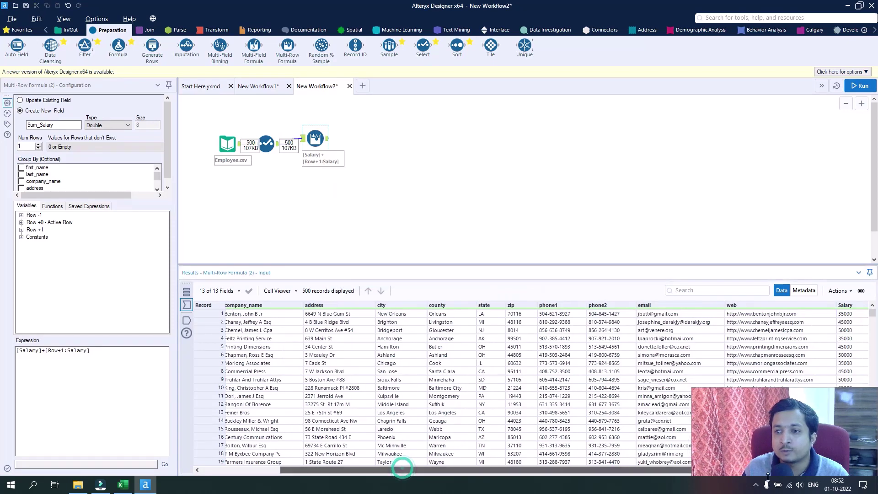
{"action": "left_click", "coordinate": [327, 140]}
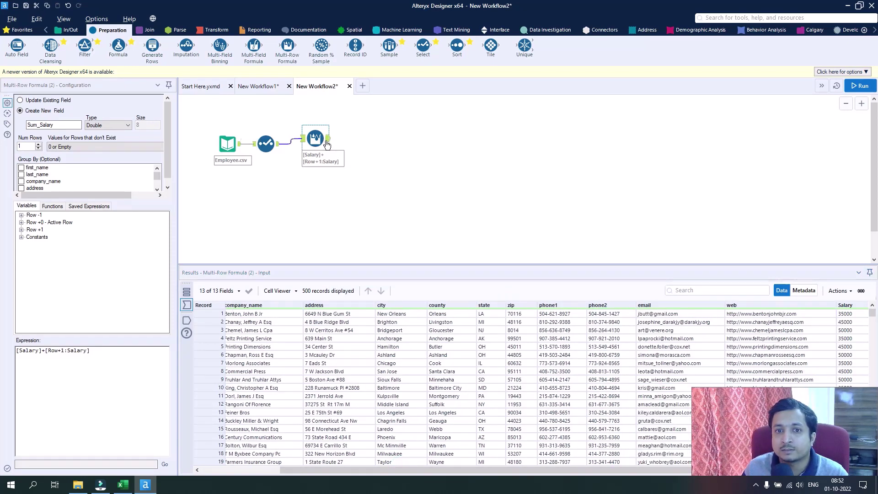
{"action": "left_click", "coordinate": [626, 470]}
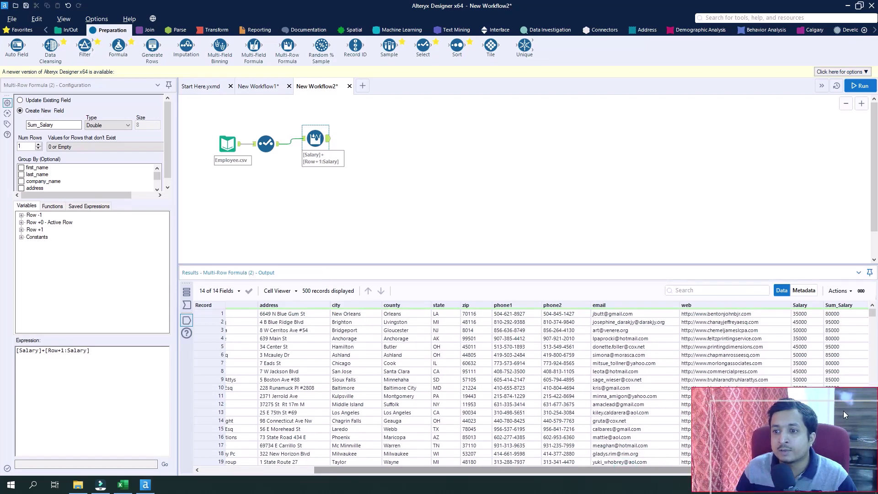
{"action": "left_click_drag", "start_coordinate": [841, 412], "coordinate": [859, 424]}
{"action": "scroll", "coordinate": [823, 340], "scroll_direction": "down", "scroll_amount": 2}
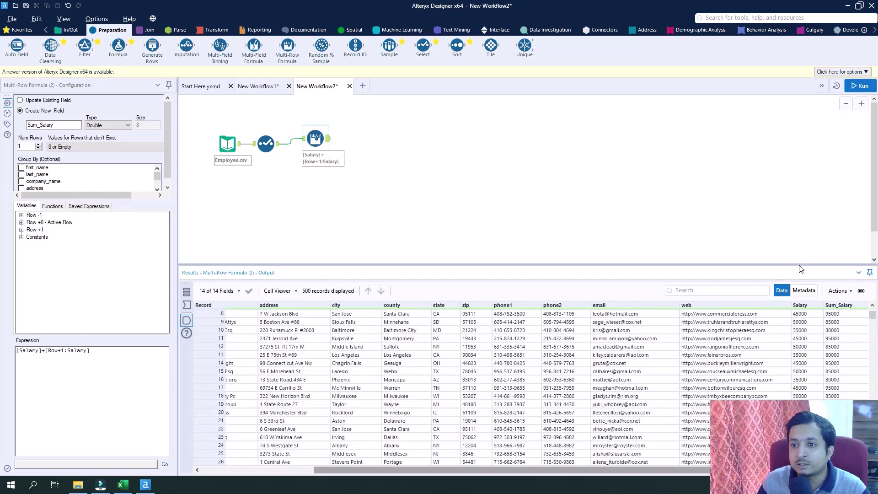
{"action": "left_click_drag", "start_coordinate": [797, 260], "coordinate": [797, 121]}
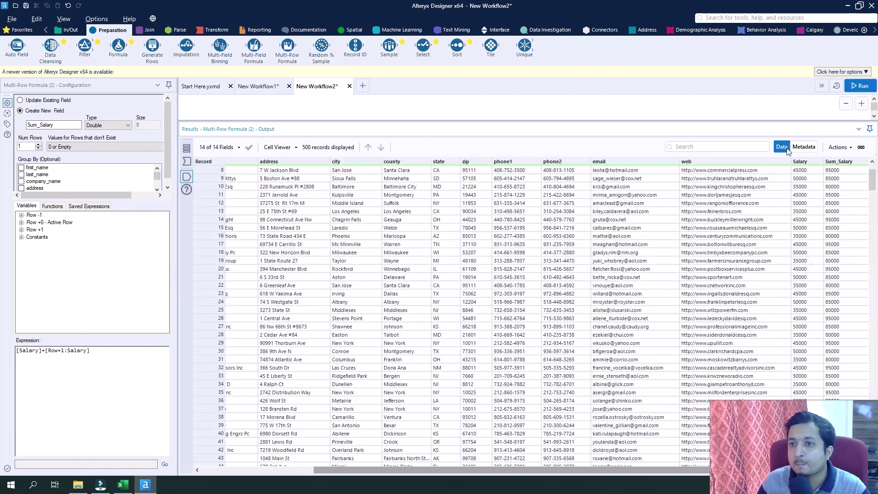
- Verify Sum_Salary against adjacent Salary pairs: record 8 totals 95000, record 10 totals 80000
{"action": "left_click", "coordinate": [808, 171]}
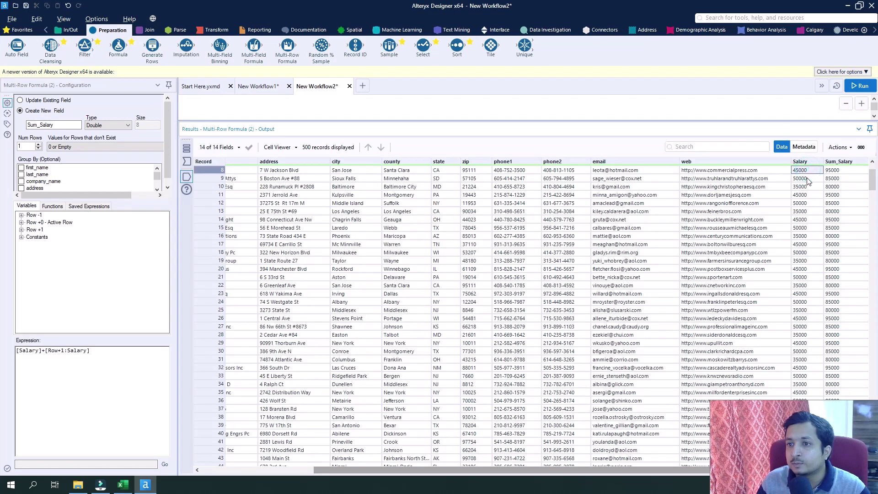
{"action": "left_click_drag", "start_coordinate": [808, 170], "coordinate": [808, 179]}
{"action": "left_click", "coordinate": [830, 170]}
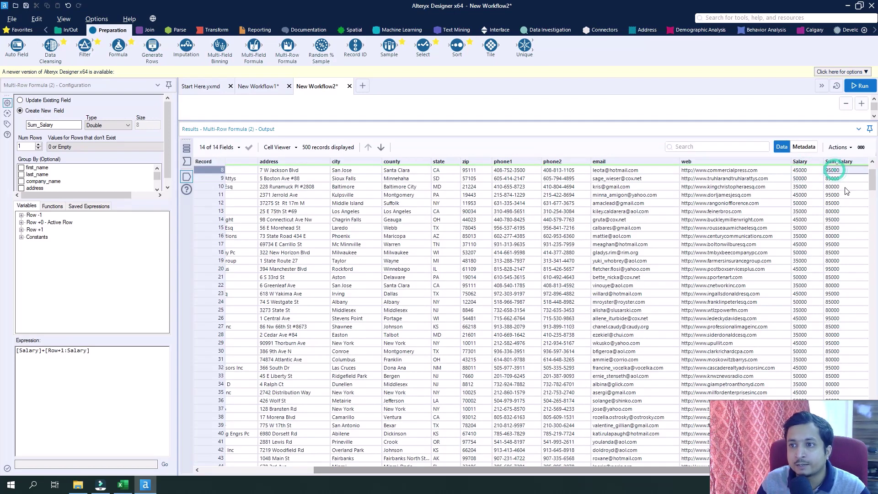
{"action": "left_click_drag", "start_coordinate": [804, 179], "coordinate": [805, 186]}
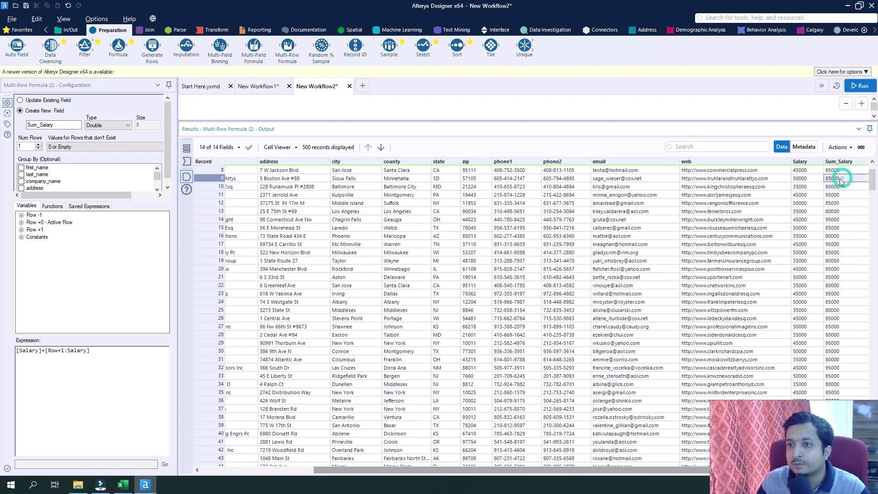
{"action": "left_click", "coordinate": [805, 187]}
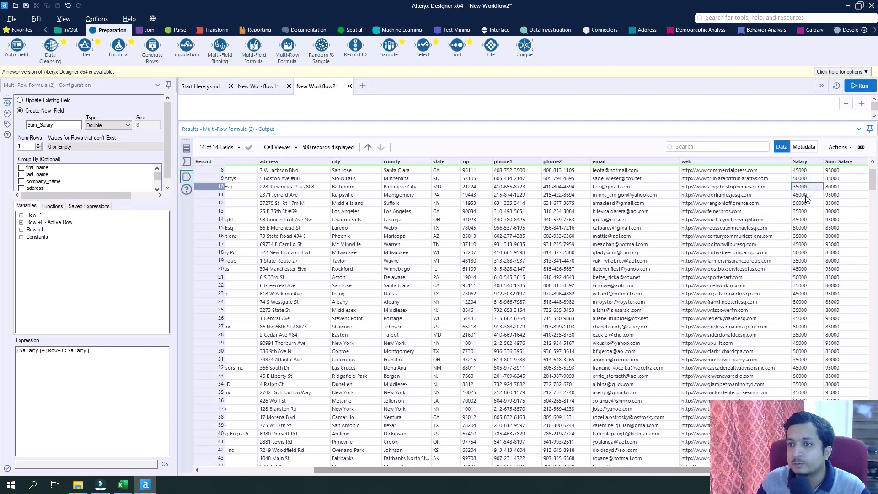
{"action": "left_click_drag", "start_coordinate": [805, 187], "coordinate": [807, 195]}
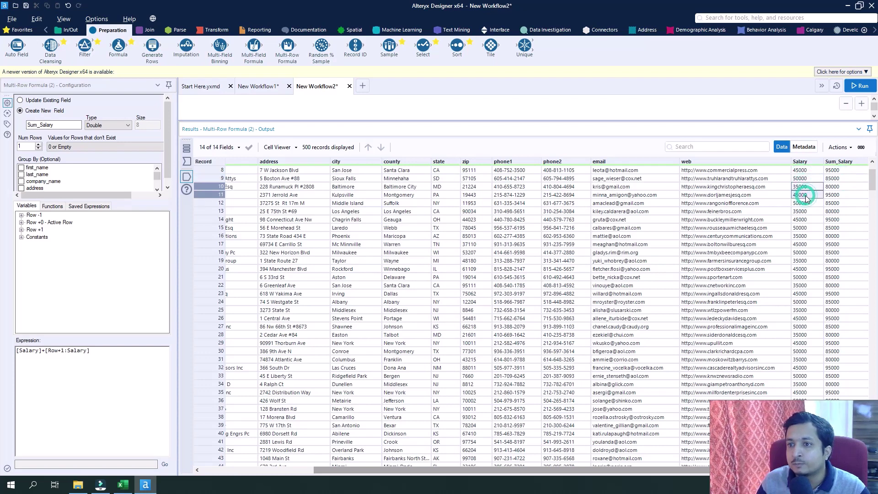
{"action": "left_click", "coordinate": [844, 187]}
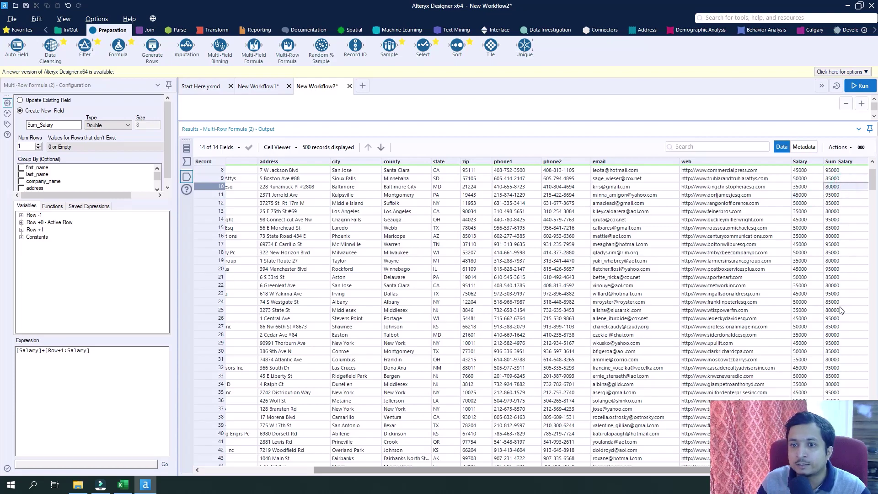
{"action": "scroll", "coordinate": [842, 307], "scroll_direction": "down", "scroll_amount": 11}
{"action": "scroll", "coordinate": [841, 310], "scroll_direction": "down", "scroll_amount": 8}
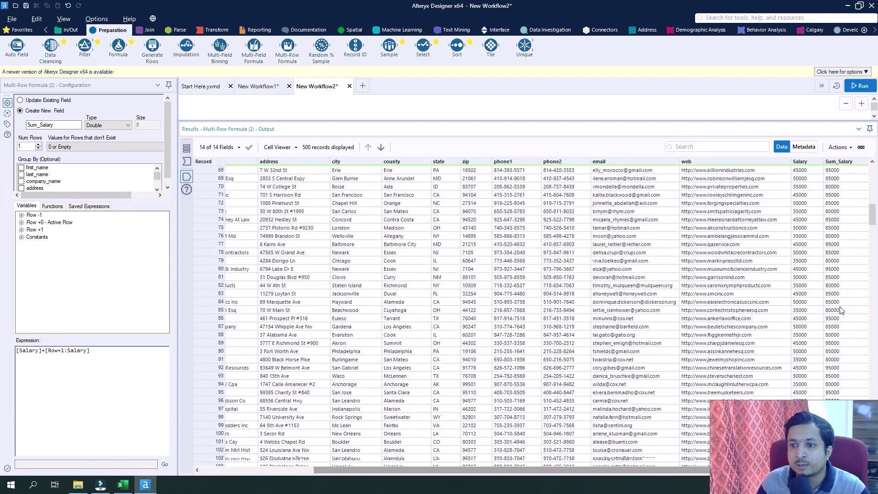
{"action": "scroll", "coordinate": [842, 310], "scroll_direction": "up", "scroll_amount": 20}
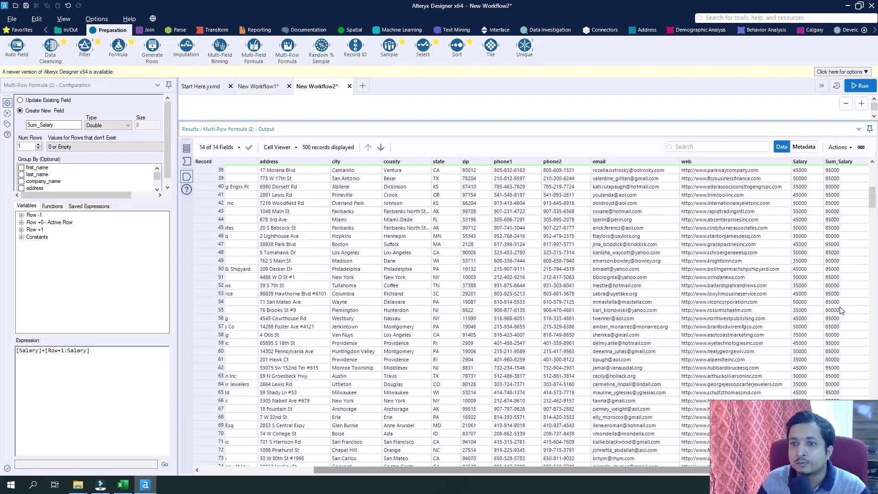
{"action": "scroll", "coordinate": [842, 310], "scroll_direction": "up", "scroll_amount": 2}
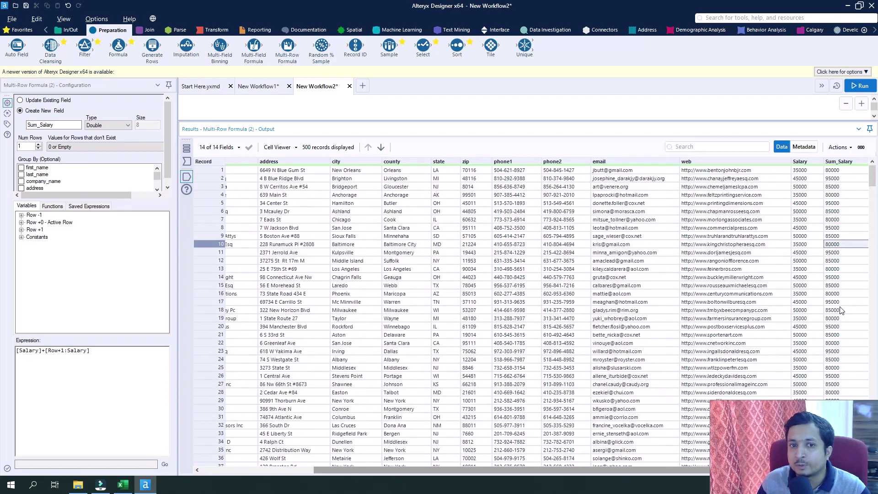
{"action": "left_click_drag", "start_coordinate": [561, 469], "coordinate": [402, 470]}
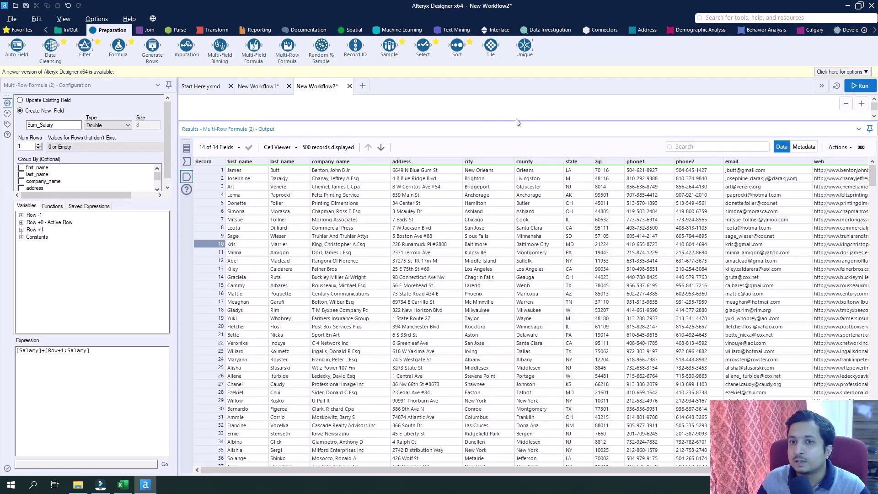
- Pull the Results pane splitter back down so the workflow canvas shows above it
{"action": "left_click_drag", "start_coordinate": [521, 120], "coordinate": [562, 294]}
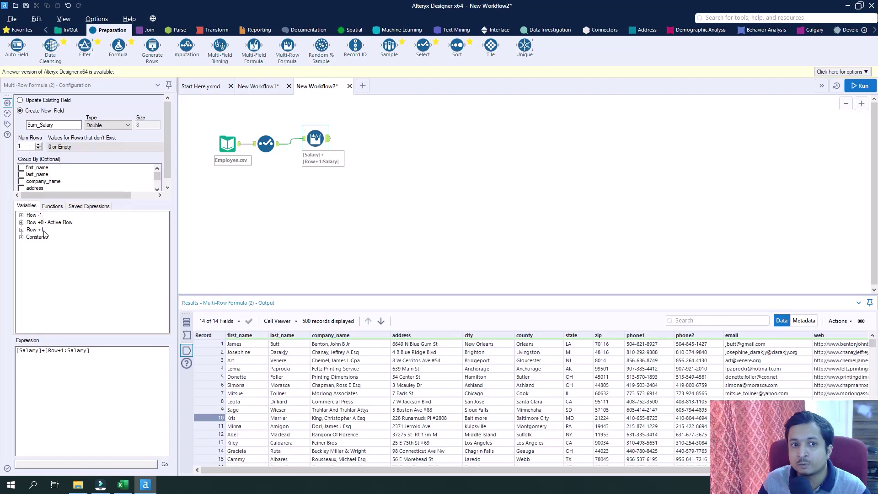
- Set the Multi-Row Formula's Num Rows to 3 and reselect the tool to reload its settings
{"action": "double_click", "coordinate": [29, 146]}
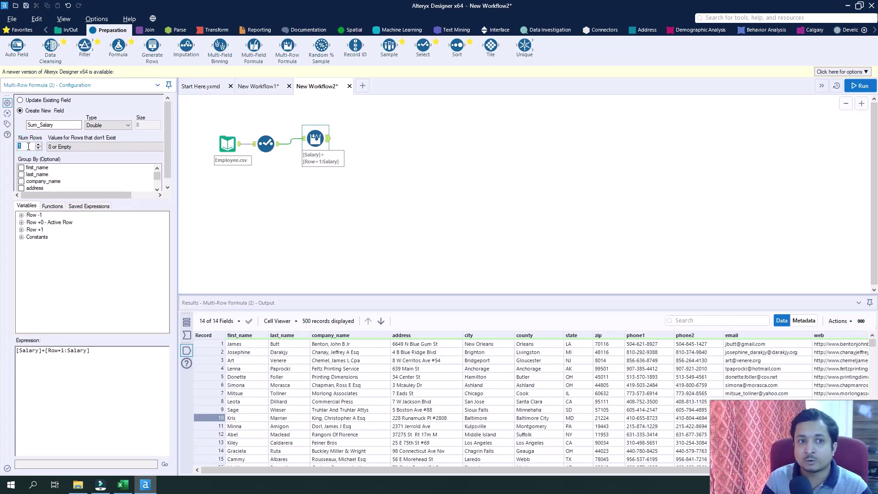
{"action": "left_click", "coordinate": [87, 374]}
{"action": "type", "text": "`"}
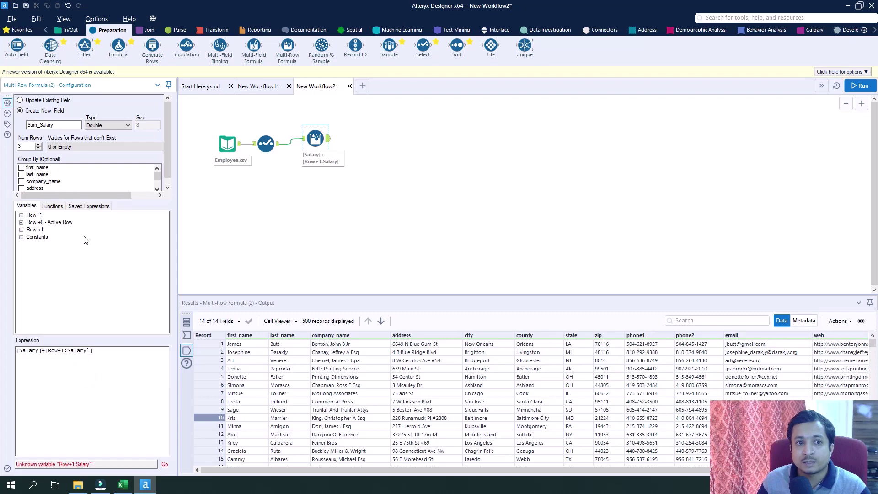
{"action": "left_click", "coordinate": [413, 173]}
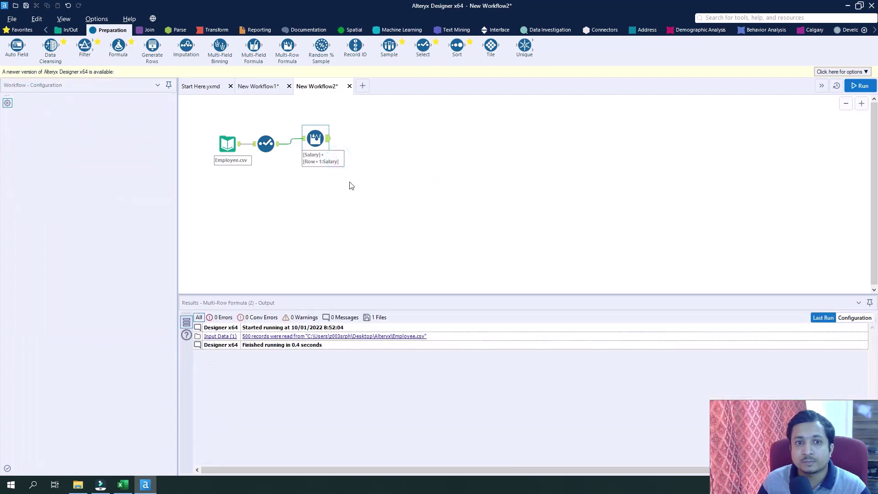
{"action": "left_click", "coordinate": [316, 139]}
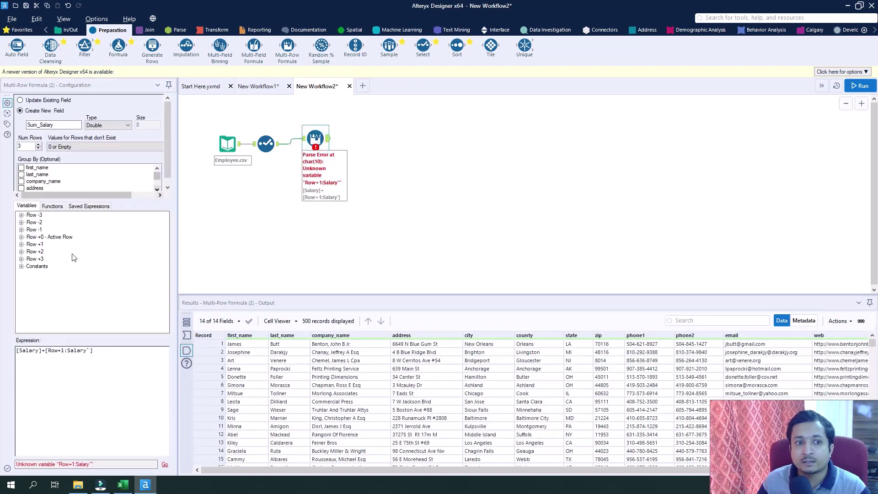